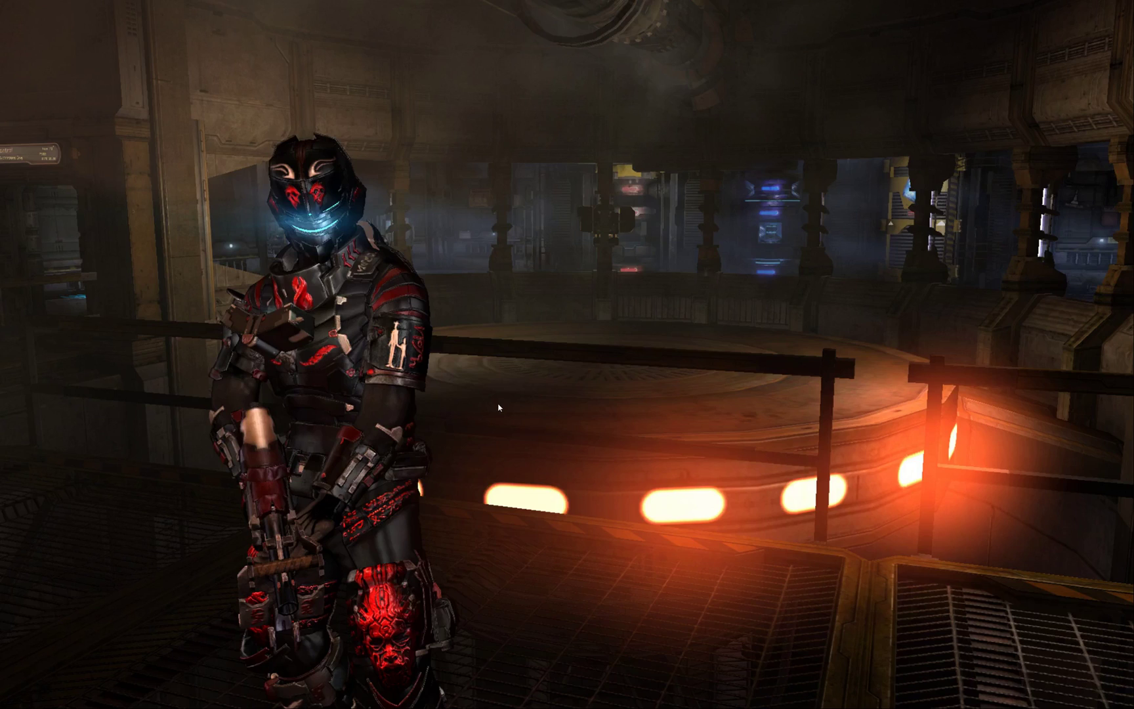
Step: Exit FastStone's full-screen Dead Space 2 screenshot back to the windowed browser
key("Escape")
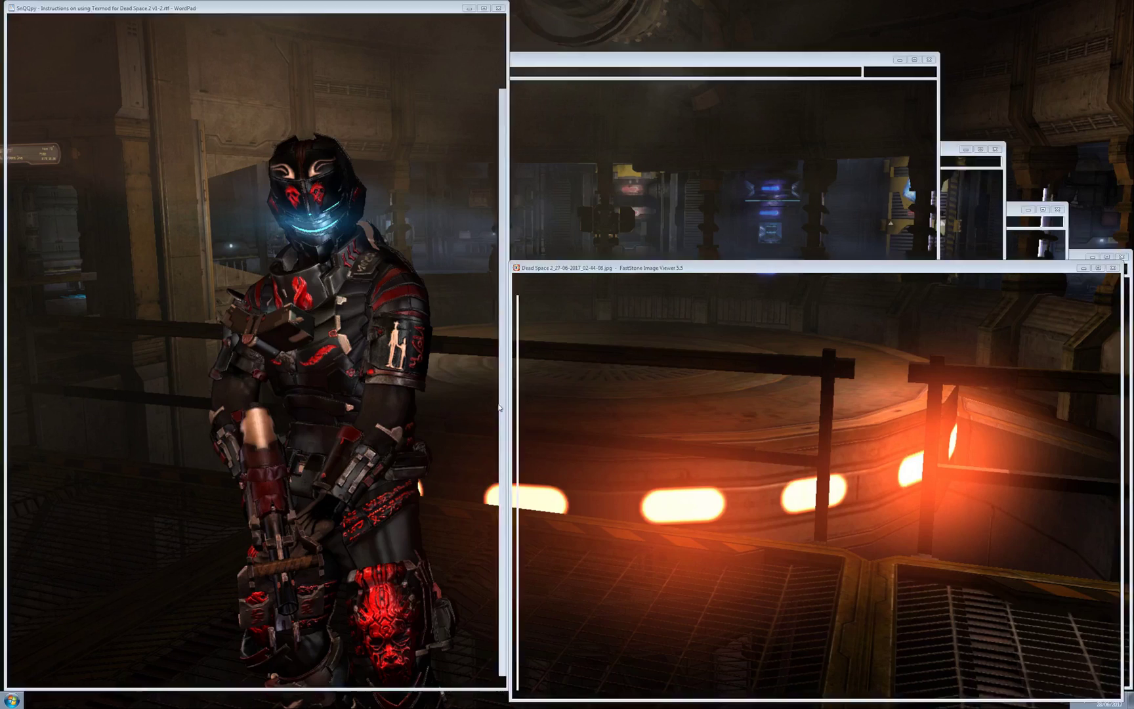
Step: Close the FastStone image viewer and highlight the guide's title line in WordPad
left_click(1083, 268)
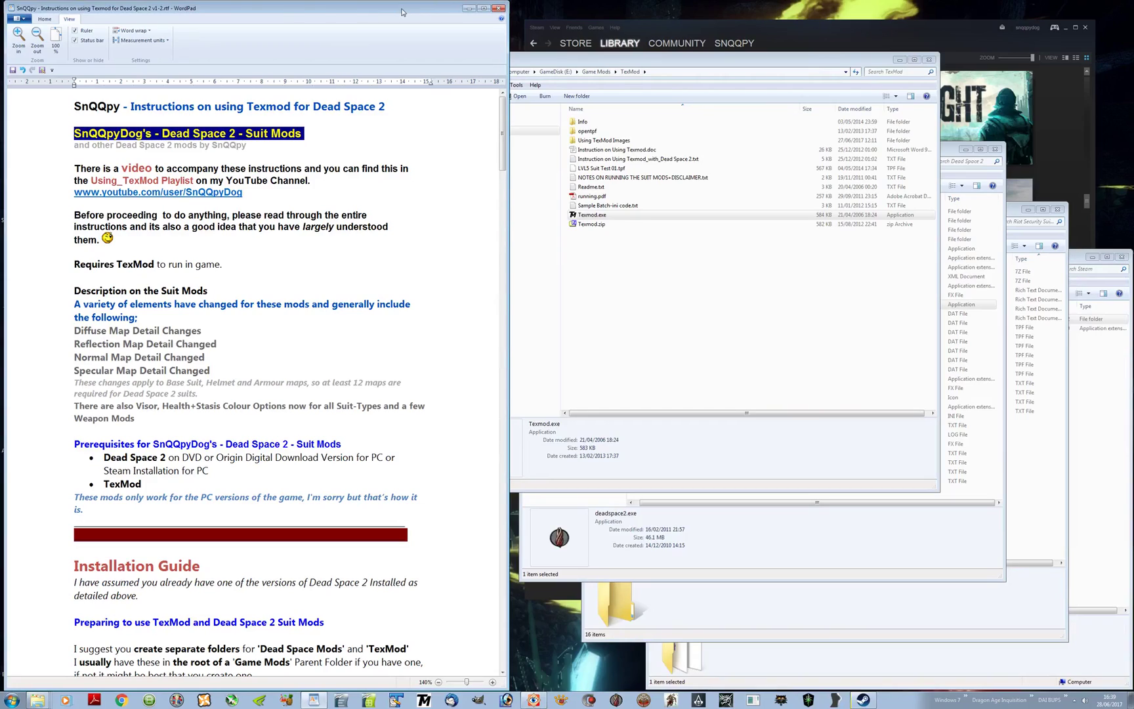
double_click(81, 108)
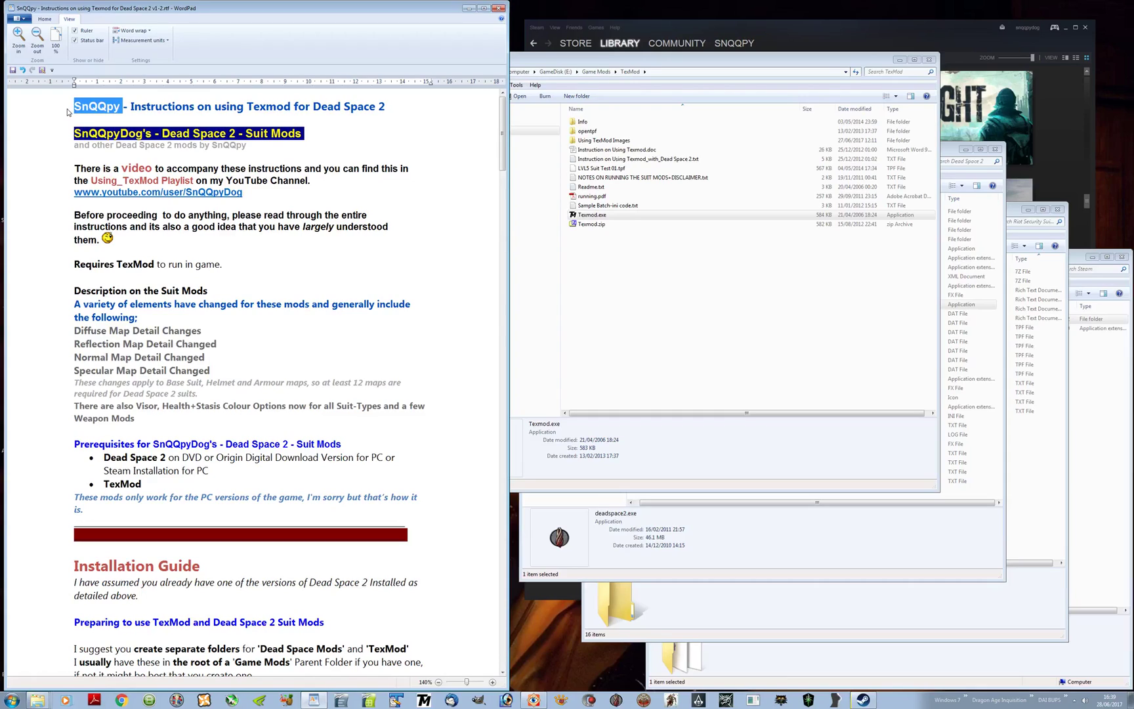
left_click(67, 112)
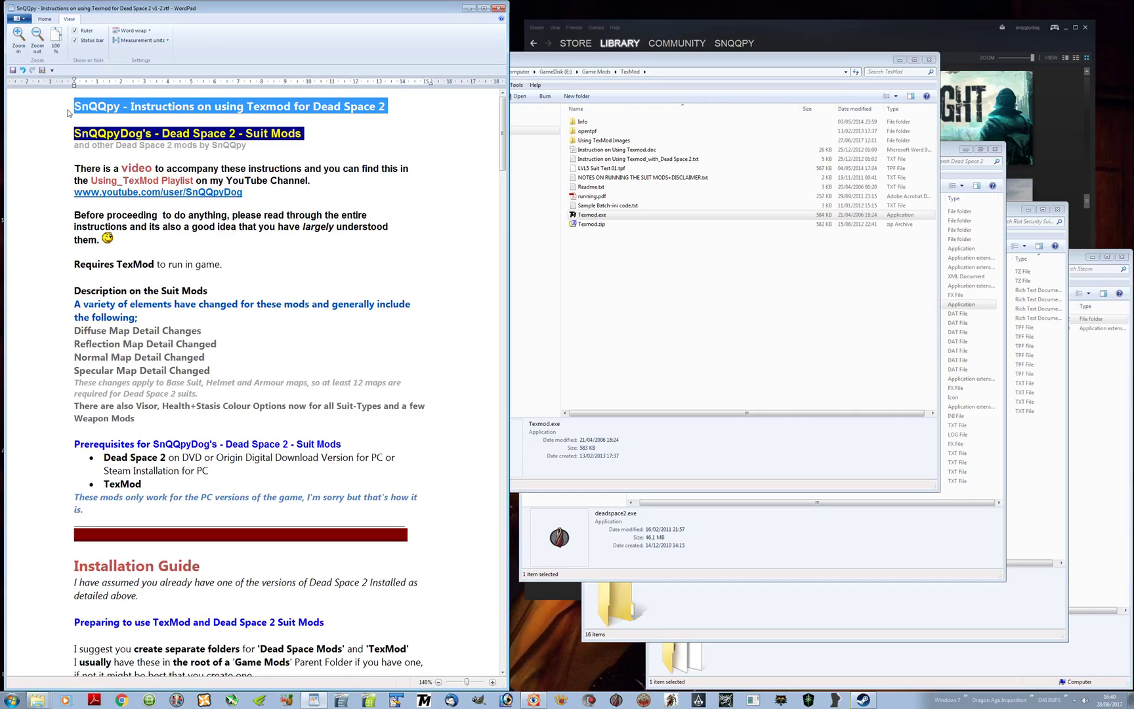
Step: Highlight the Using_TexMod Playlist line, then the introduction through the prerequisites
left_click(63, 195)
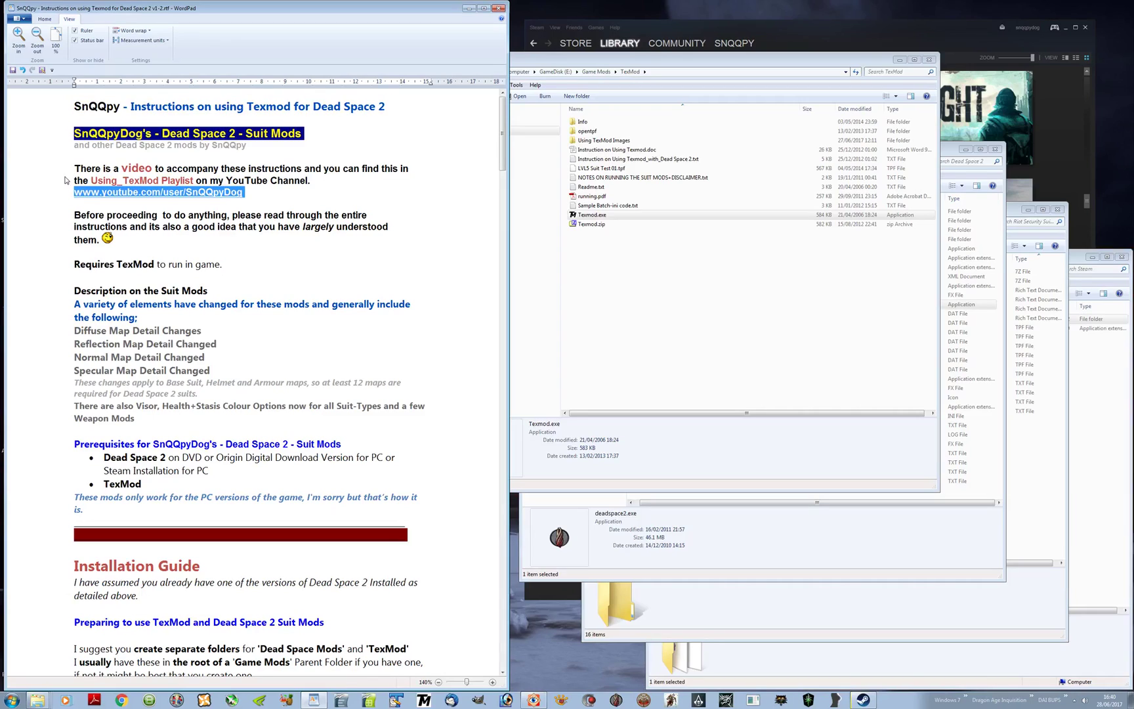
left_click(69, 183)
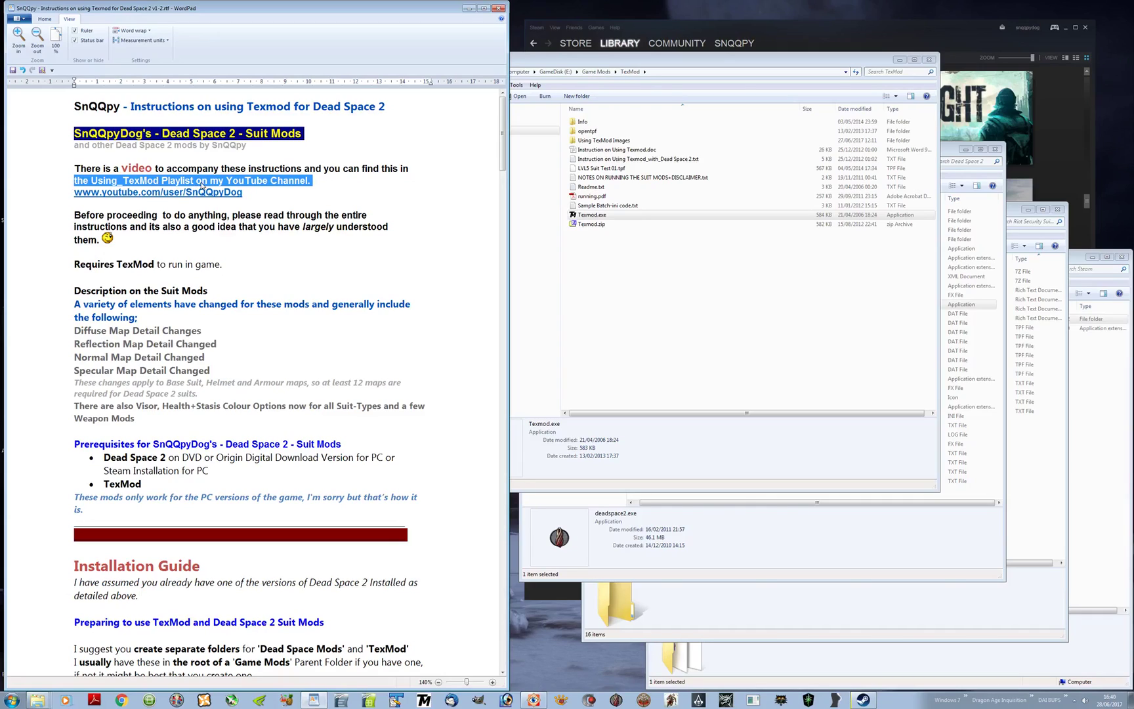
left_click(326, 184)
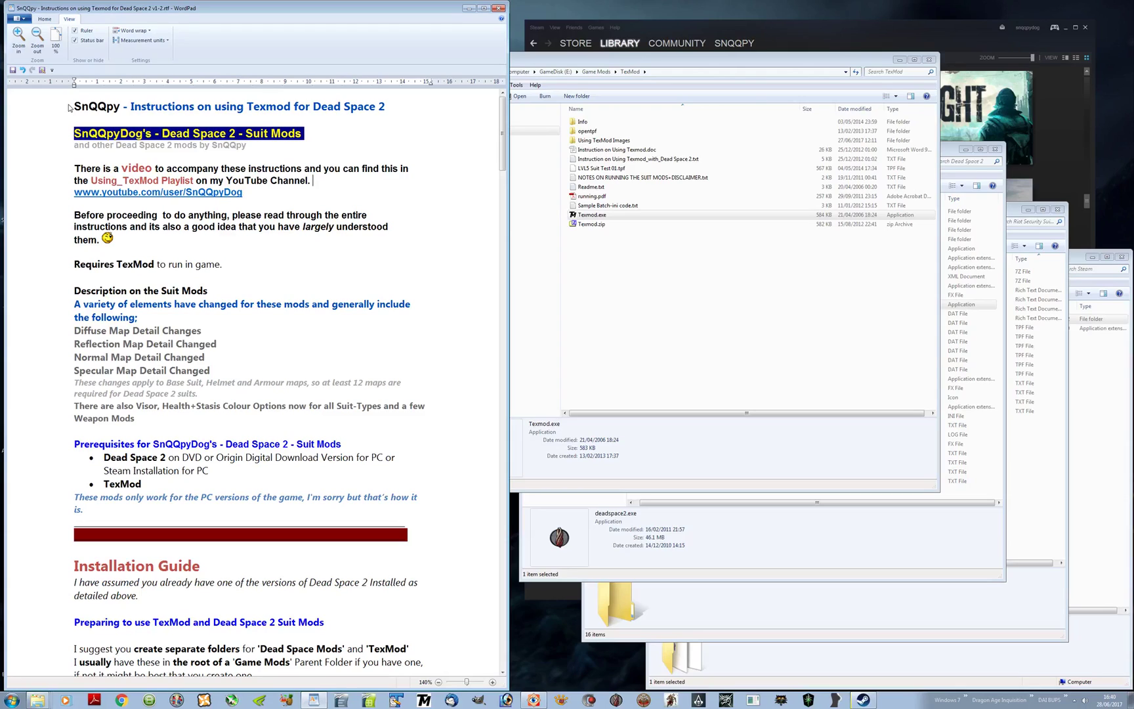
left_click_drag(69, 107, 58, 511)
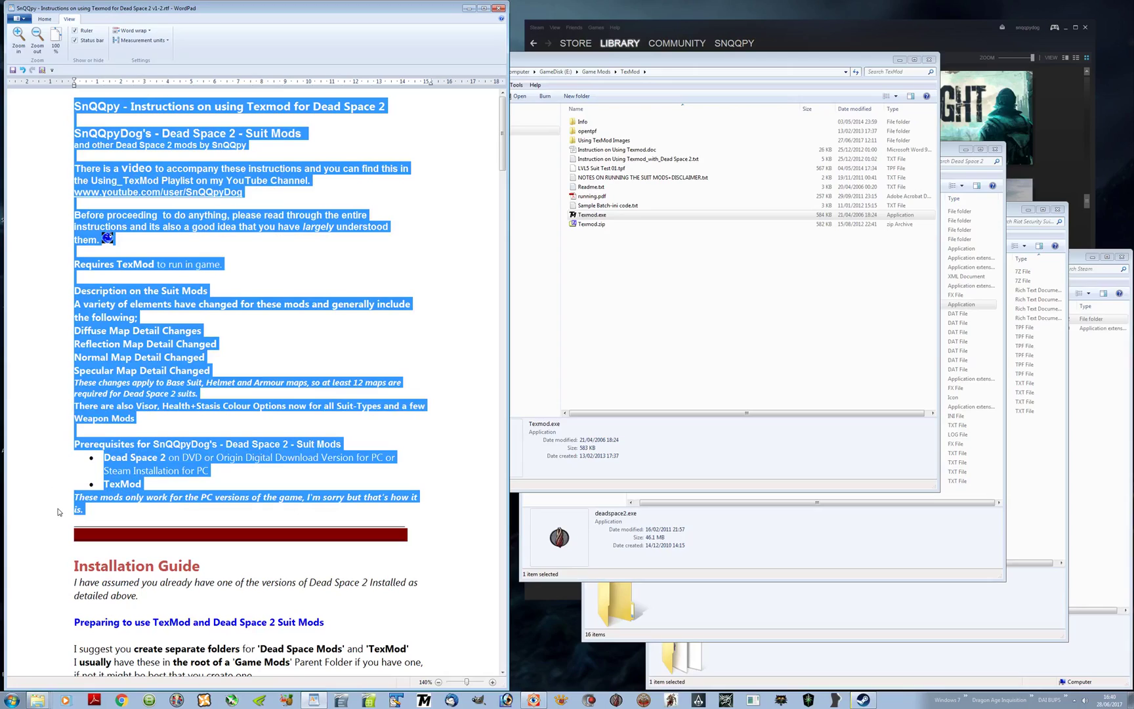
Step: Scroll down and highlight the Installation Guide paragraphs while reading them
left_click(119, 519)
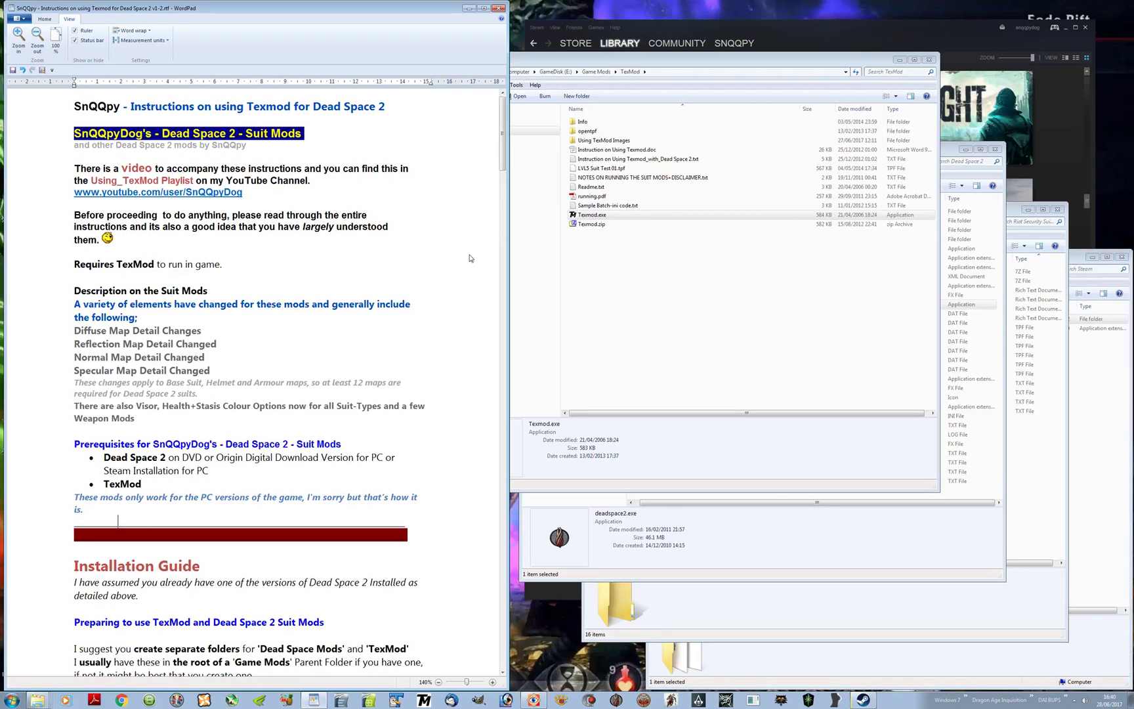
left_click_drag(502, 149, 506, 197)
left_click_drag(69, 176, 136, 491)
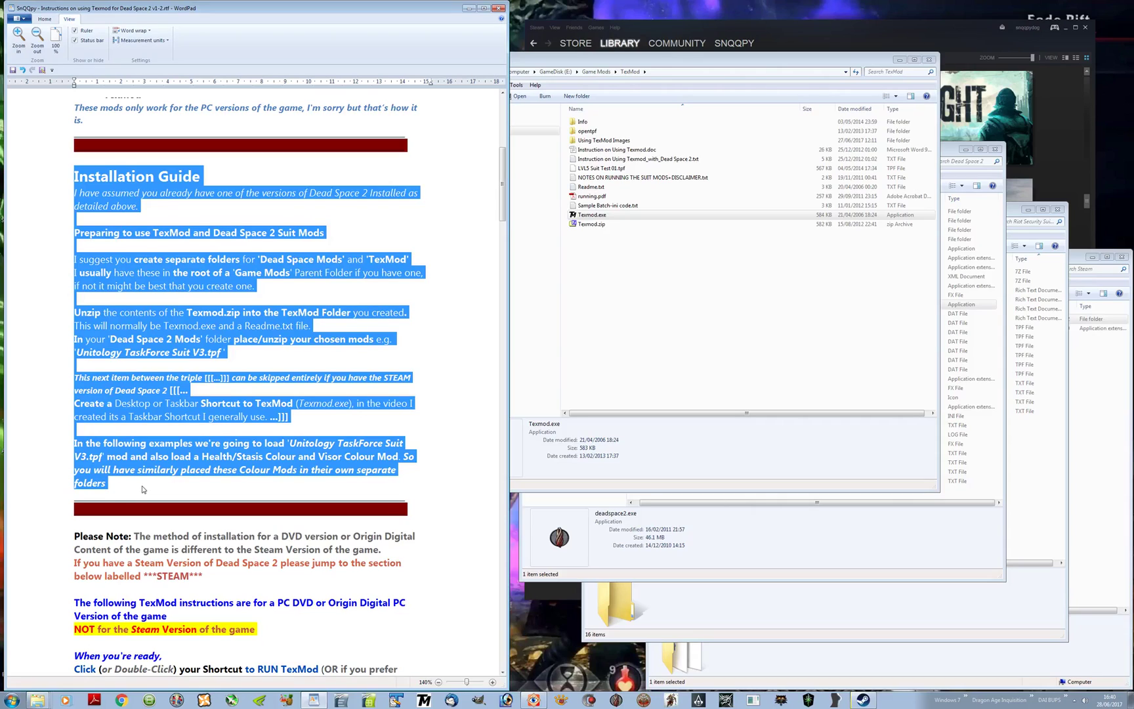
left_click(143, 489)
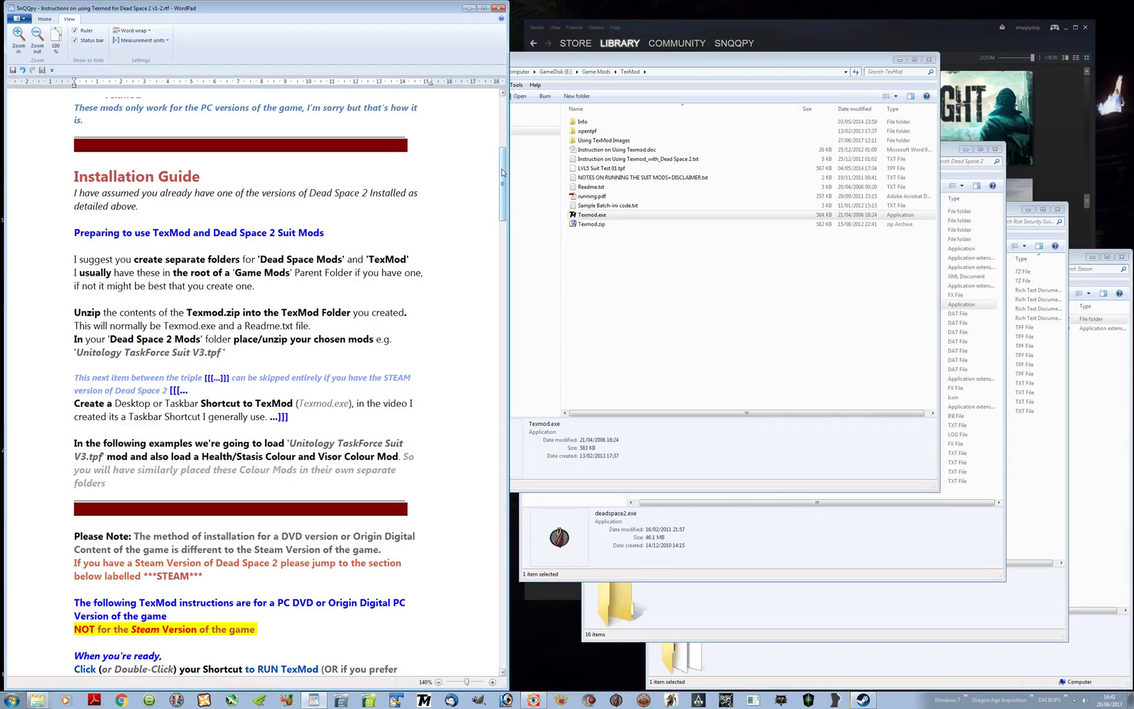
left_click_drag(502, 172, 507, 229)
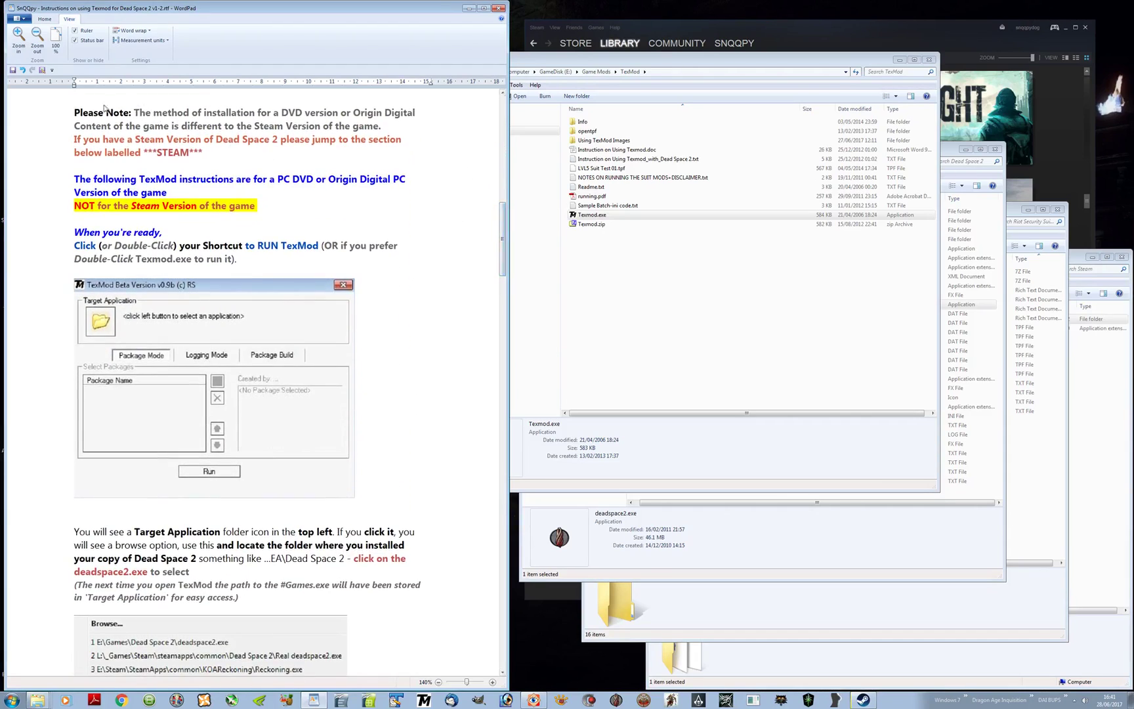
Step: Highlight the Please Note lines and the ***STEAM*** label, scrolling down to the Steam section
left_click_drag(73, 116, 73, 126)
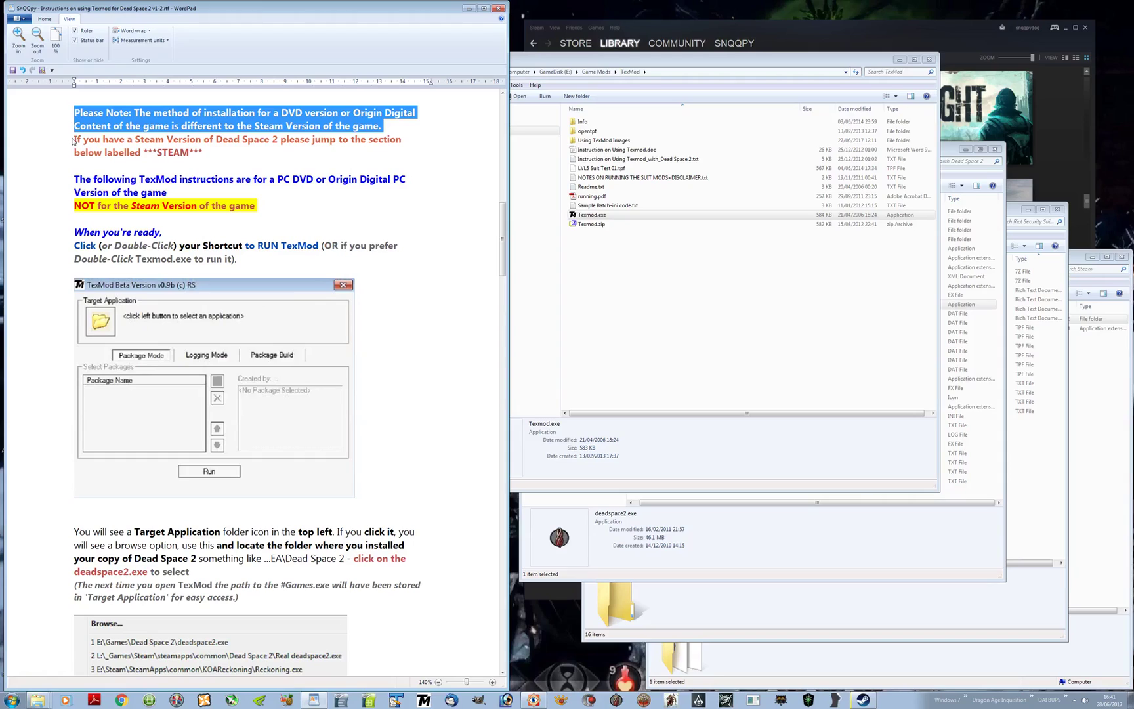
left_click(73, 141)
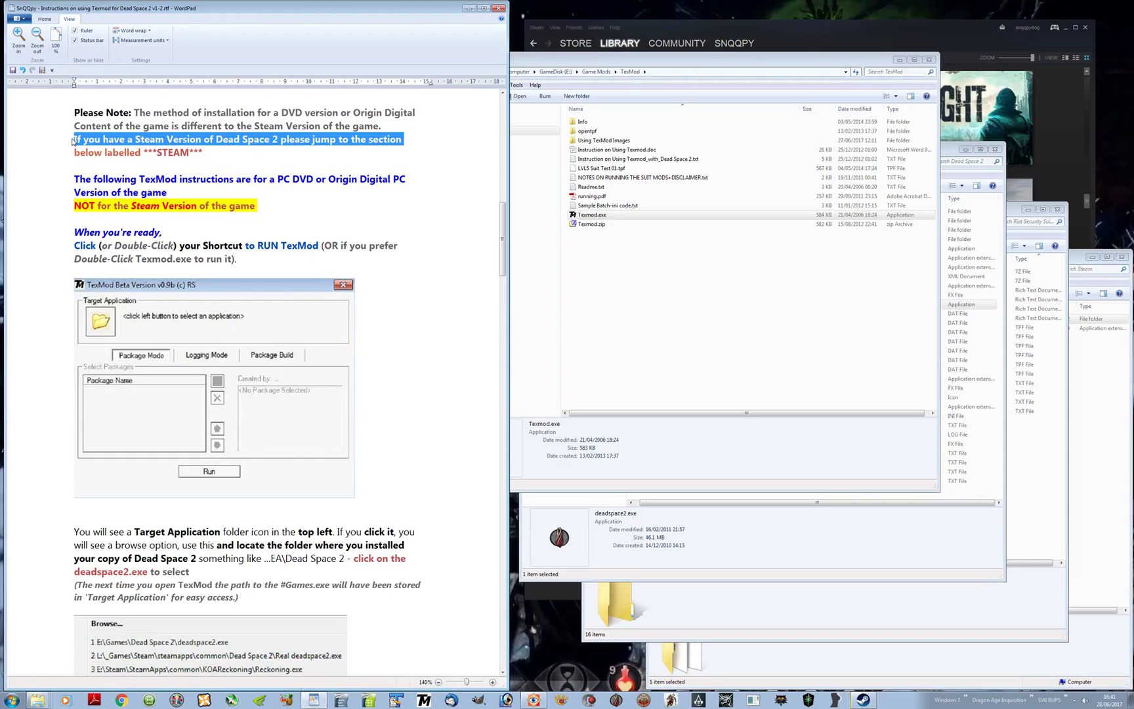
left_click_drag(73, 142, 73, 152)
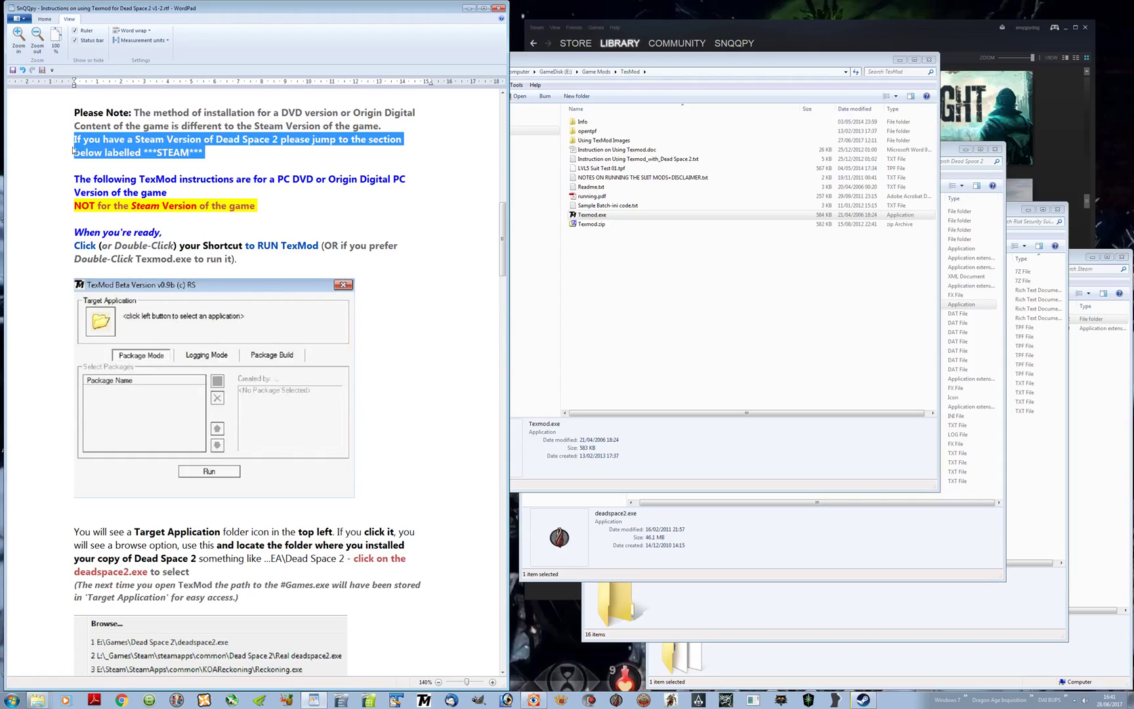
left_click(222, 158)
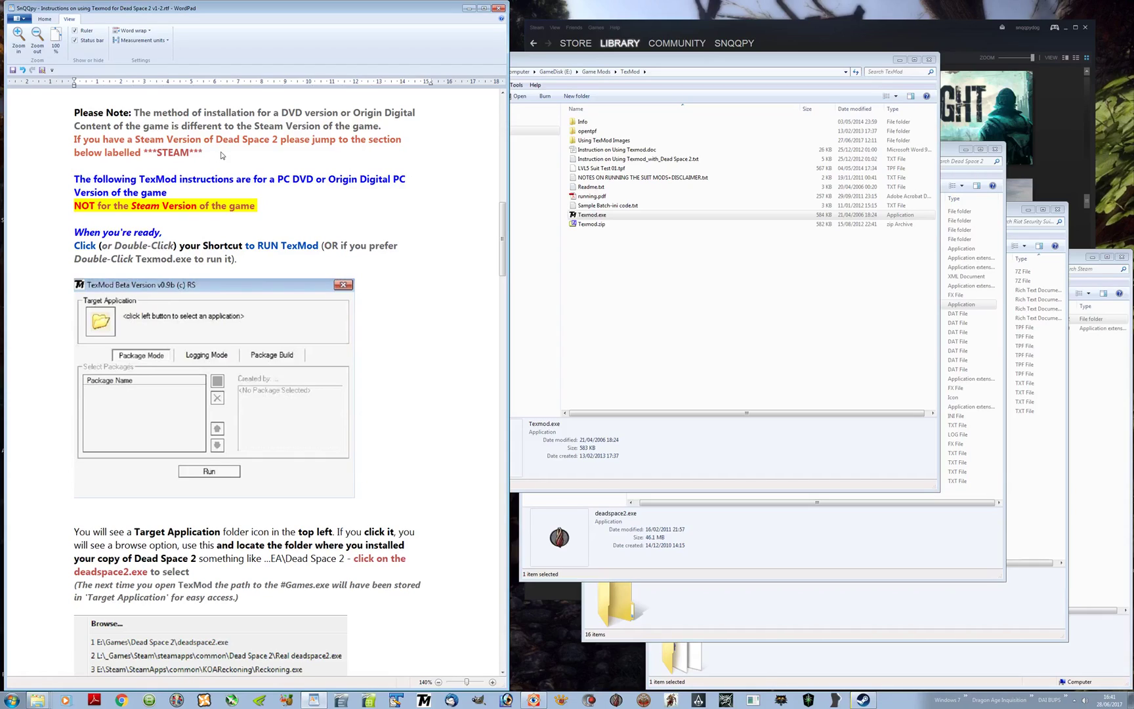
left_click_drag(219, 156, 142, 155)
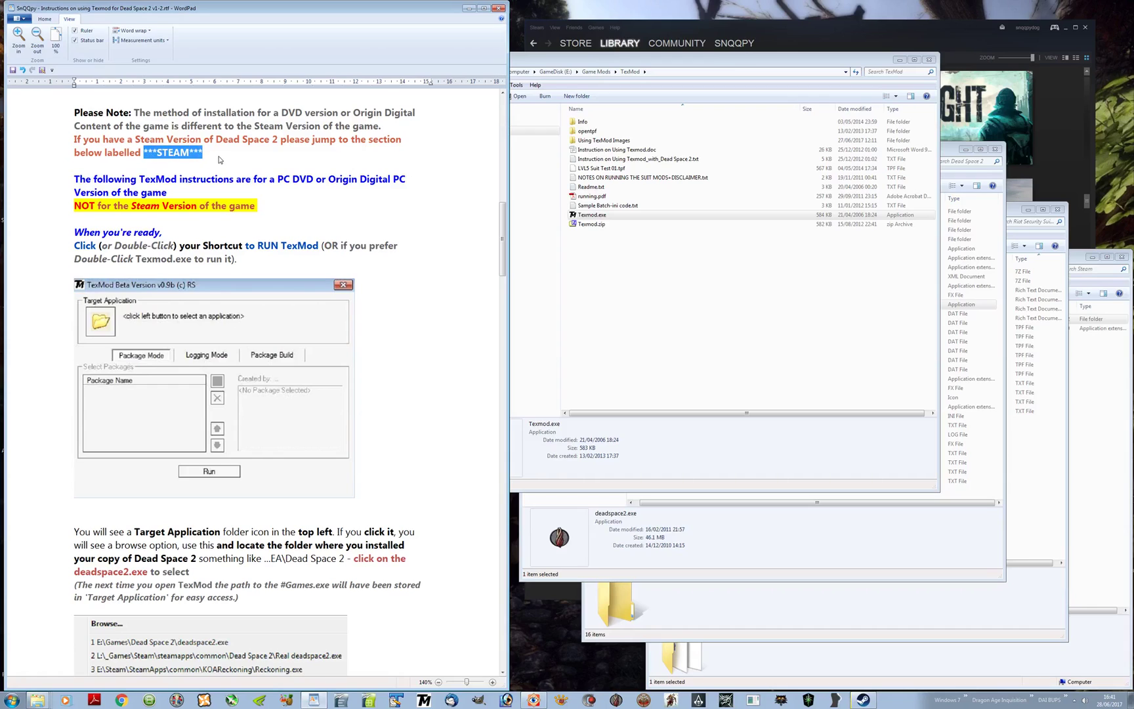
left_click(277, 159)
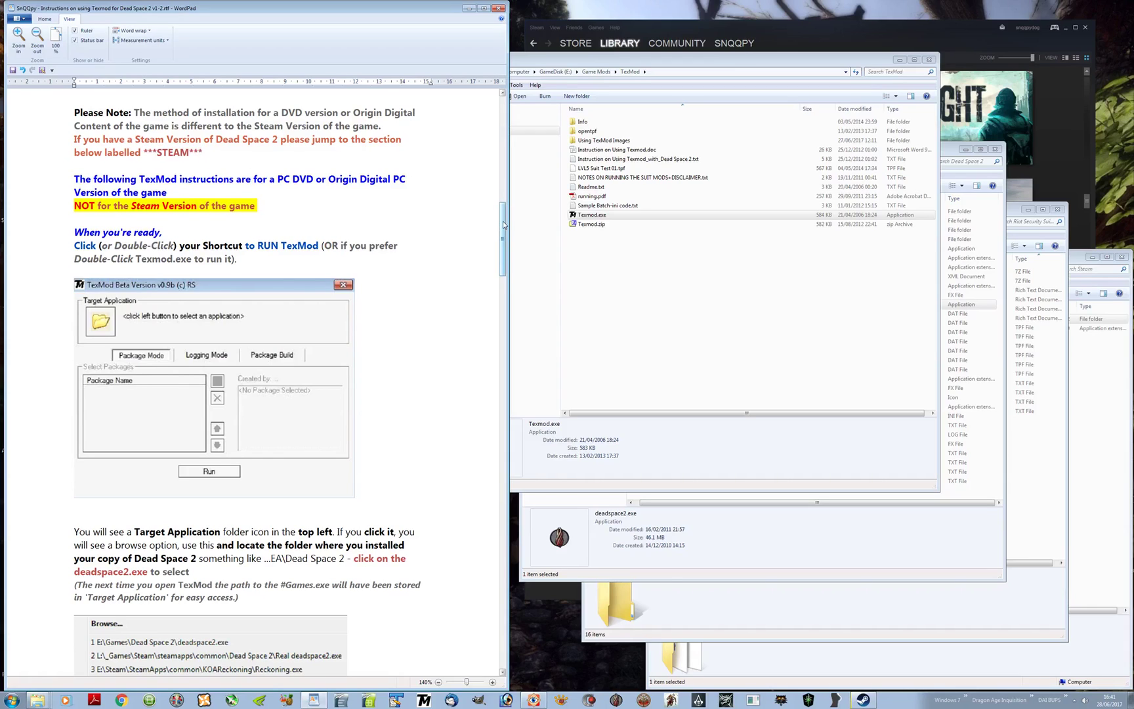
left_click_drag(510, 226, 546, 451)
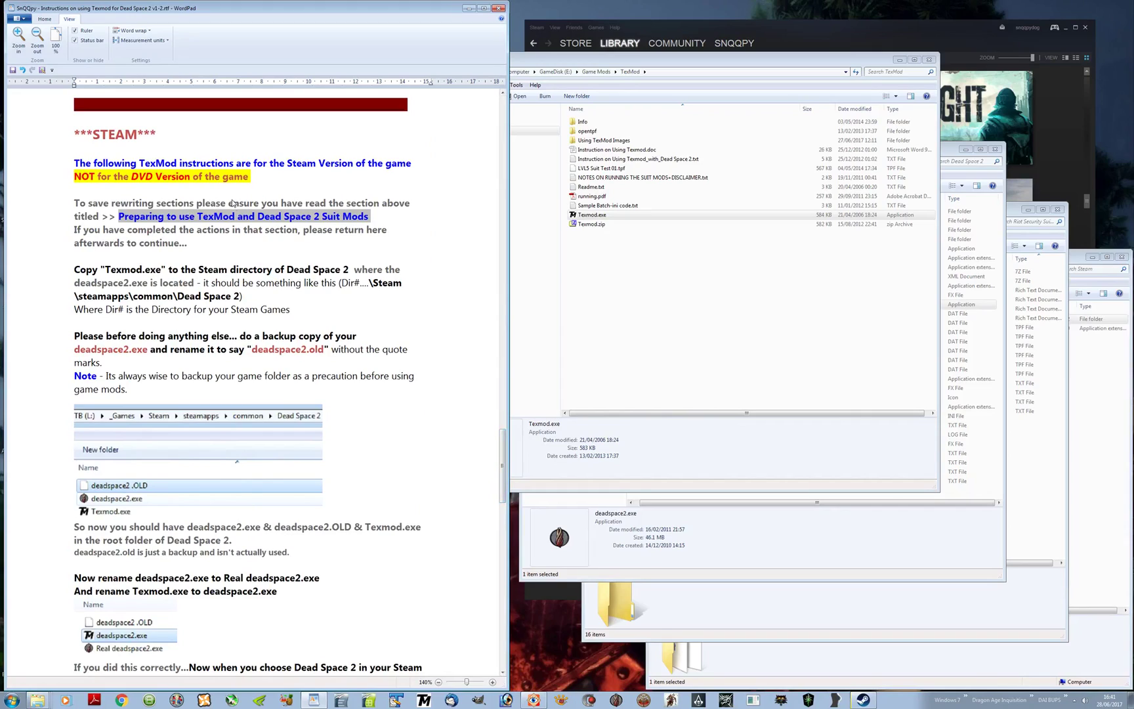
left_click(70, 162)
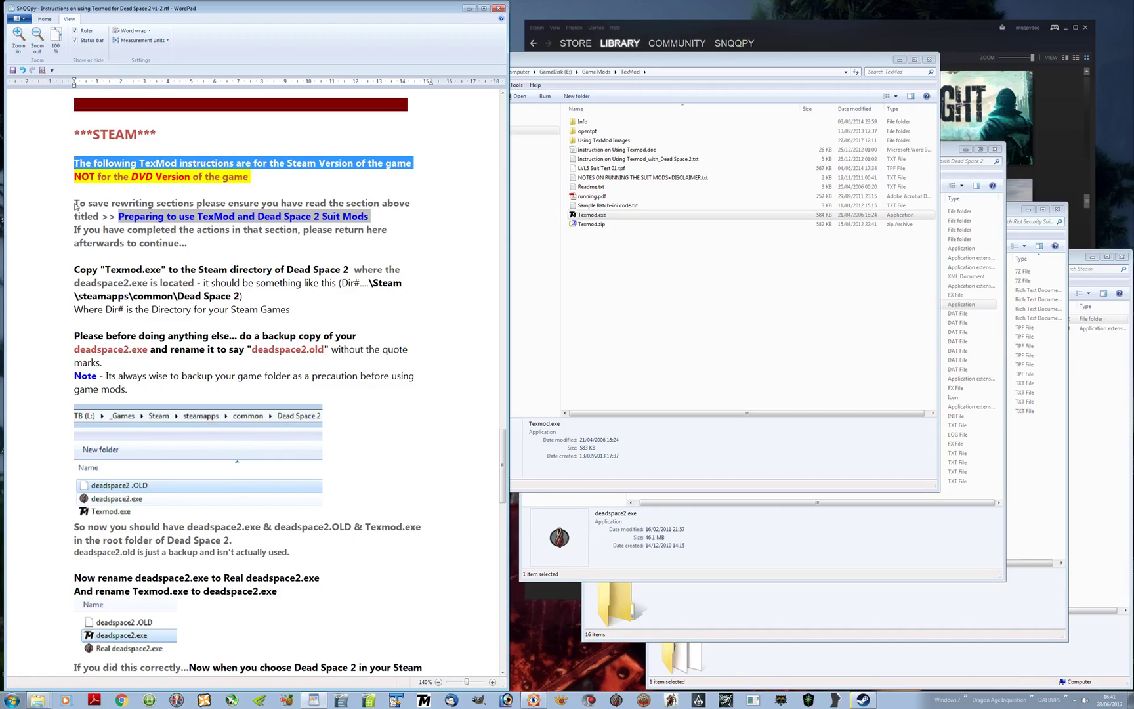
left_click_drag(74, 206, 72, 246)
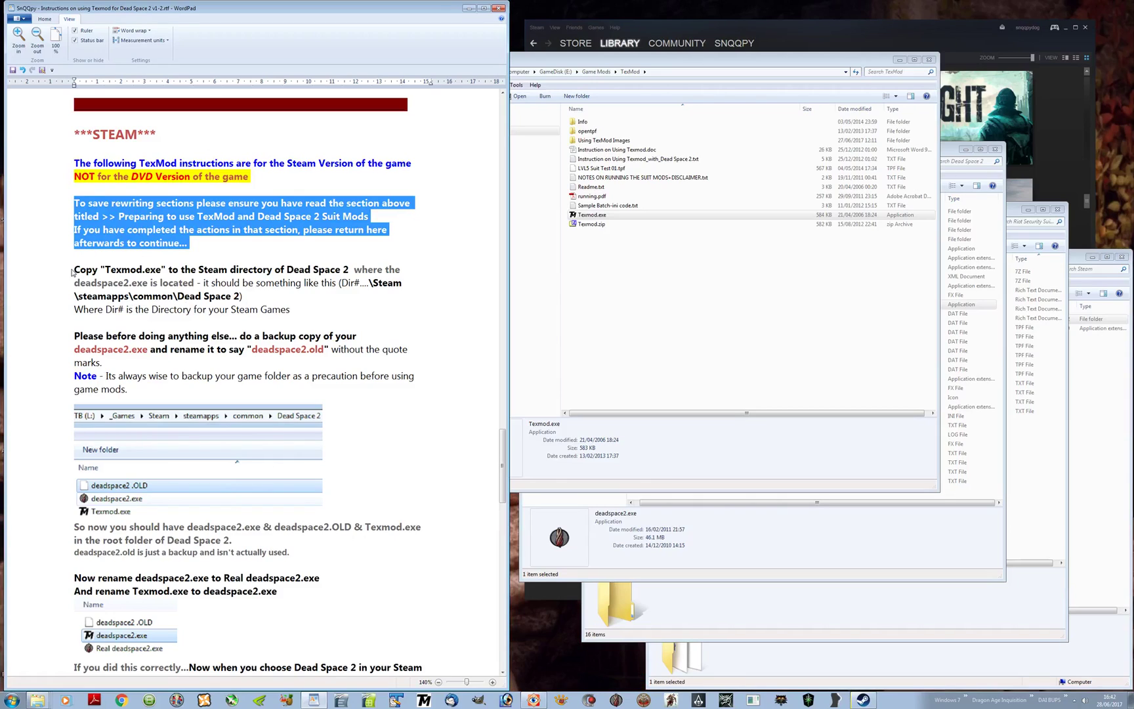
left_click(72, 272)
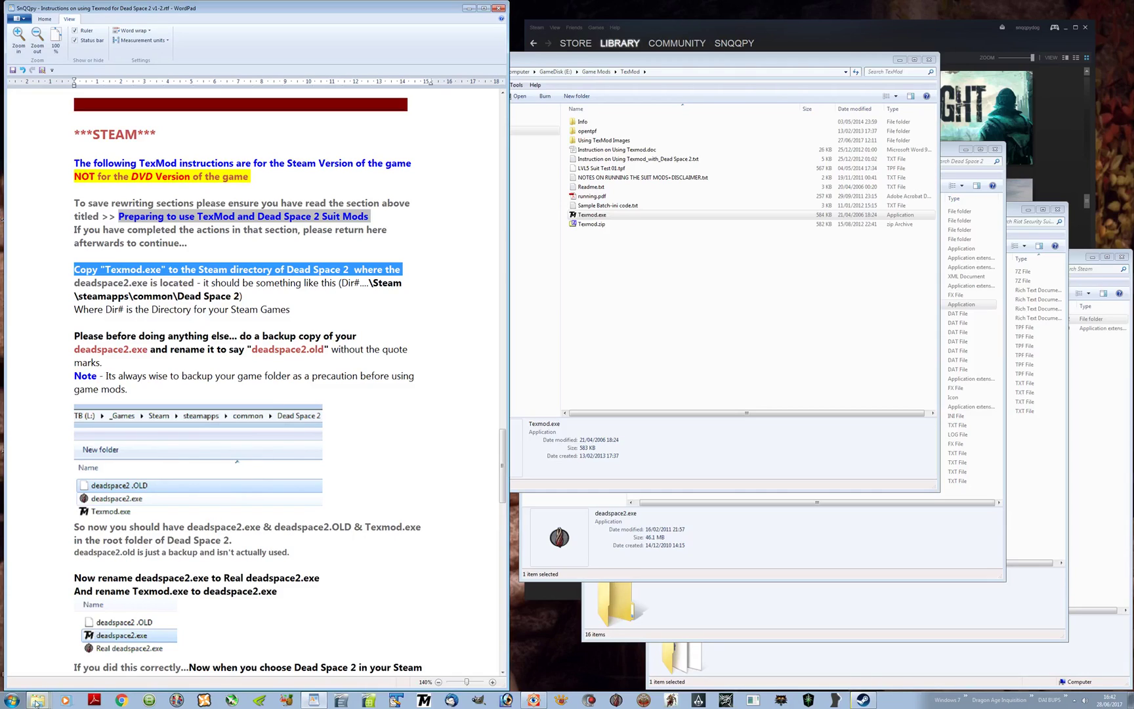
Step: Navigate steamapps > common > Dead Space 2 > Dead Space 2 - PRETENDING in Explorer
mouse_move(37, 703)
left_click(27, 679)
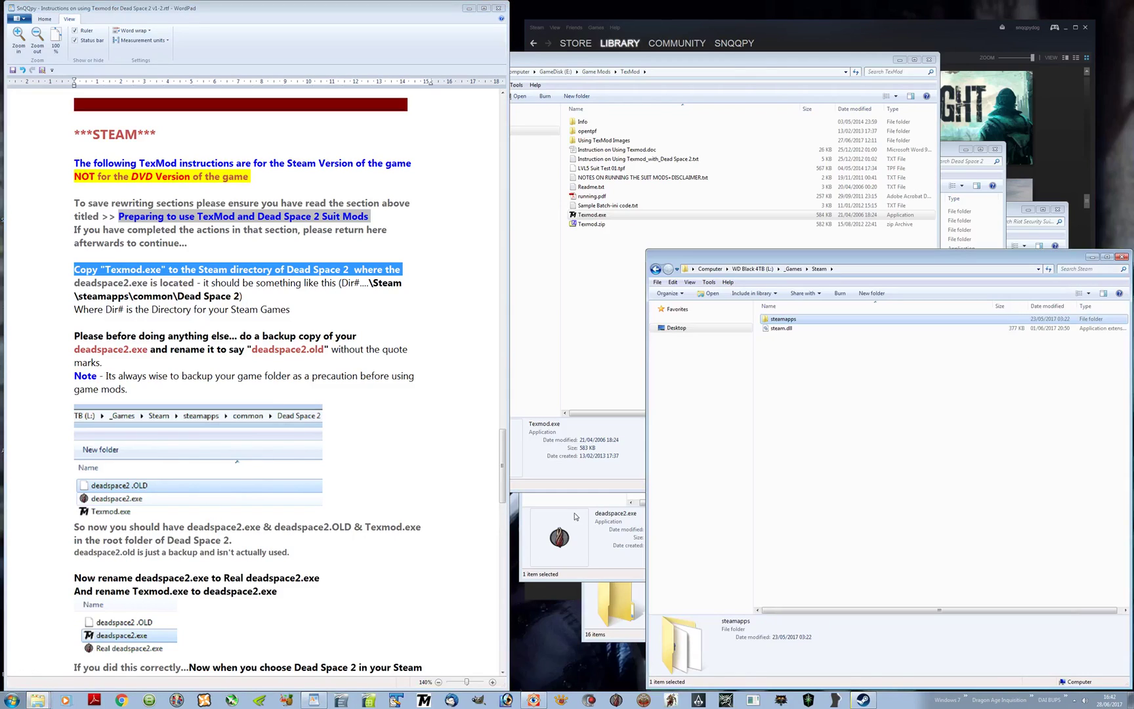
double_click(793, 319)
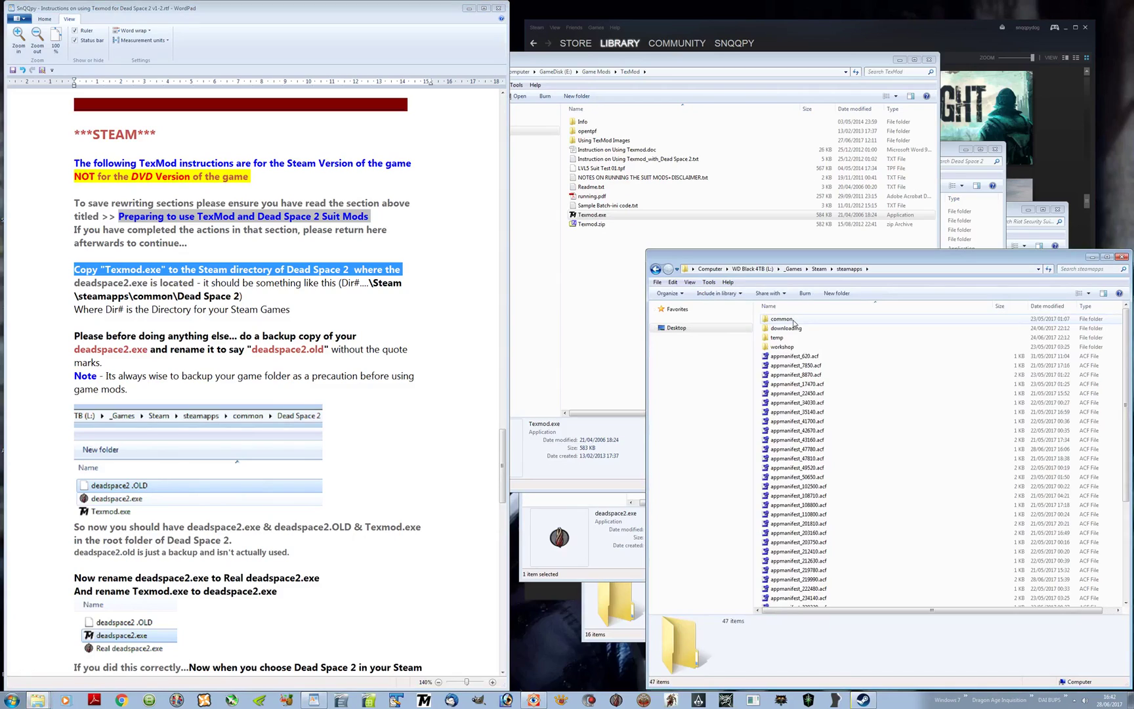
double_click(794, 320)
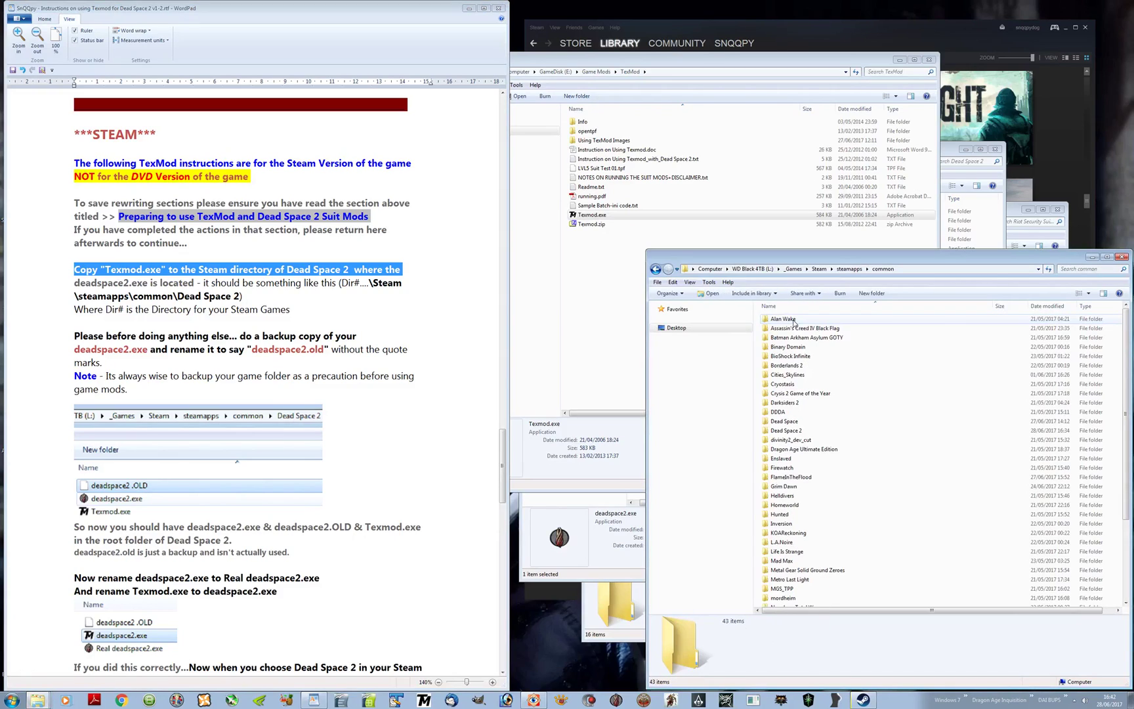
double_click(805, 430)
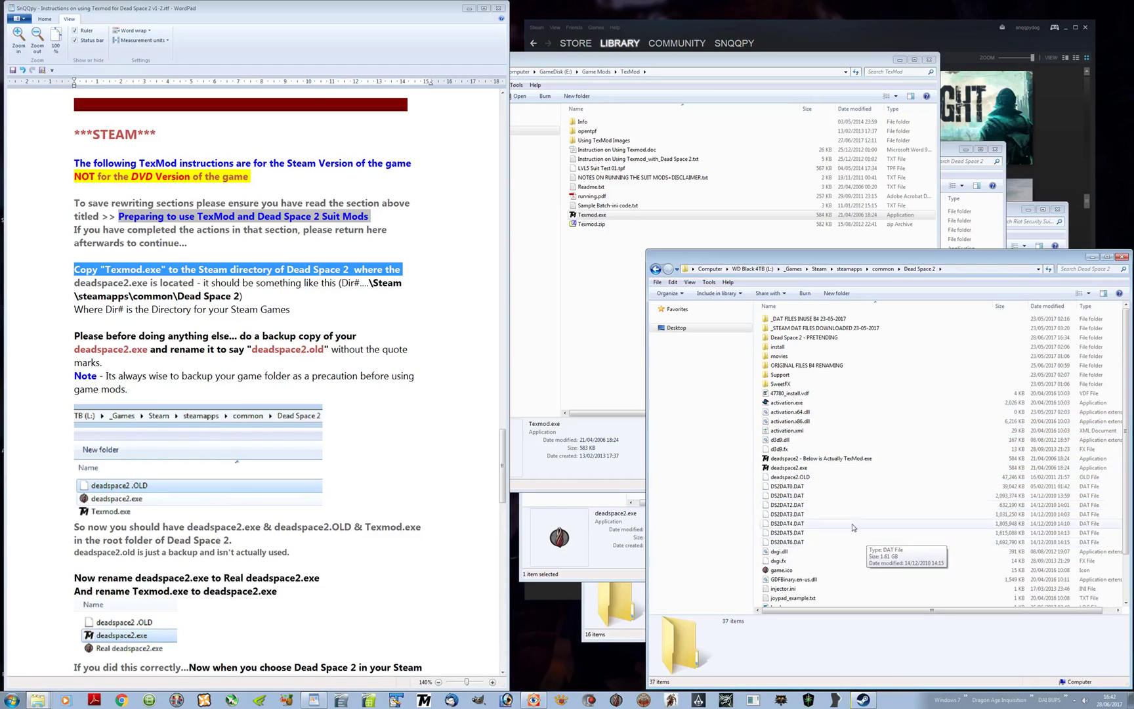
left_click(798, 337)
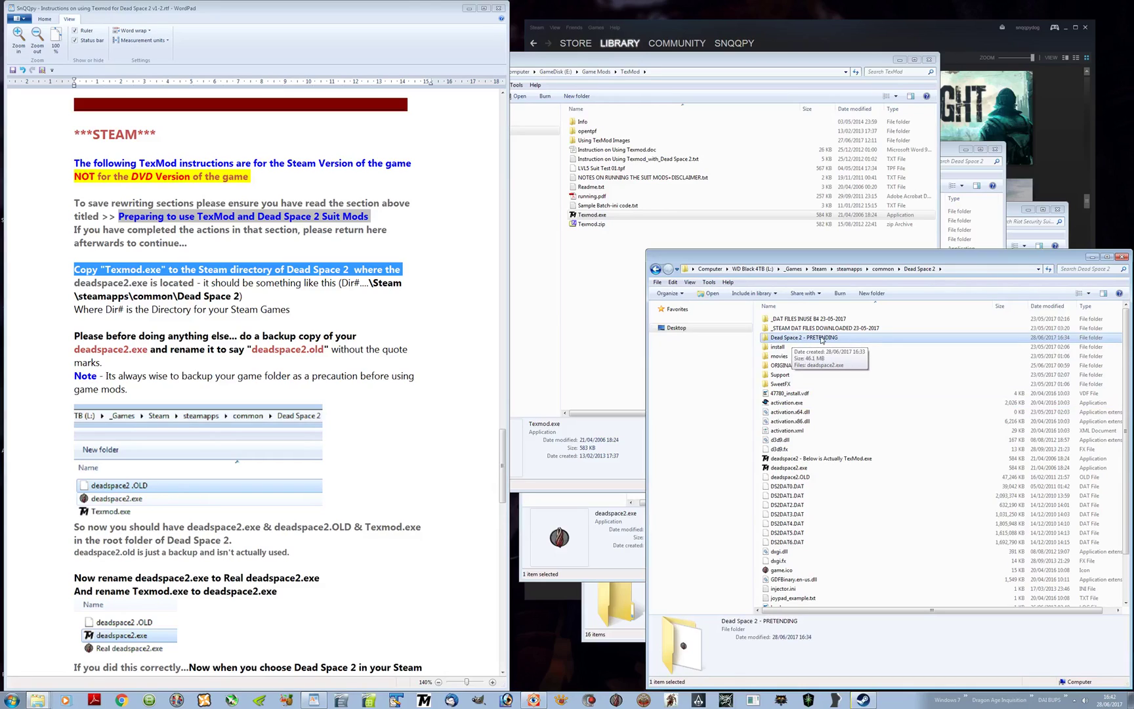
double_click(821, 338)
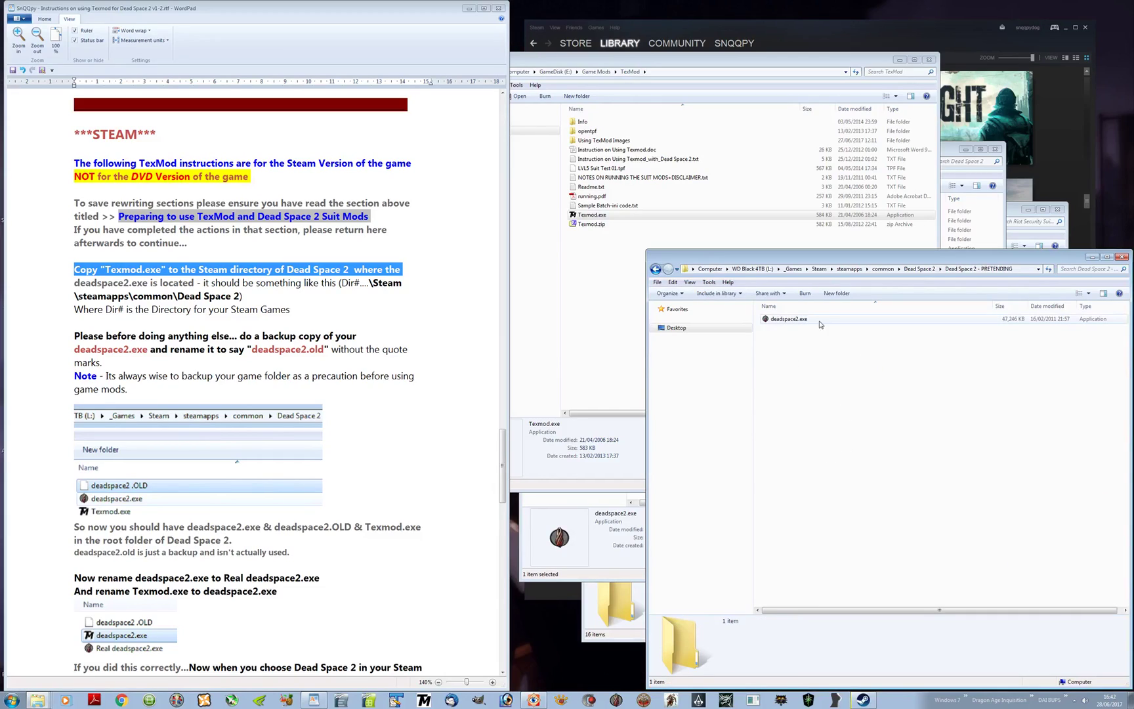
Step: Highlight deadspace2.exe in the WordPad instructions to confirm the target file
left_click(76, 286)
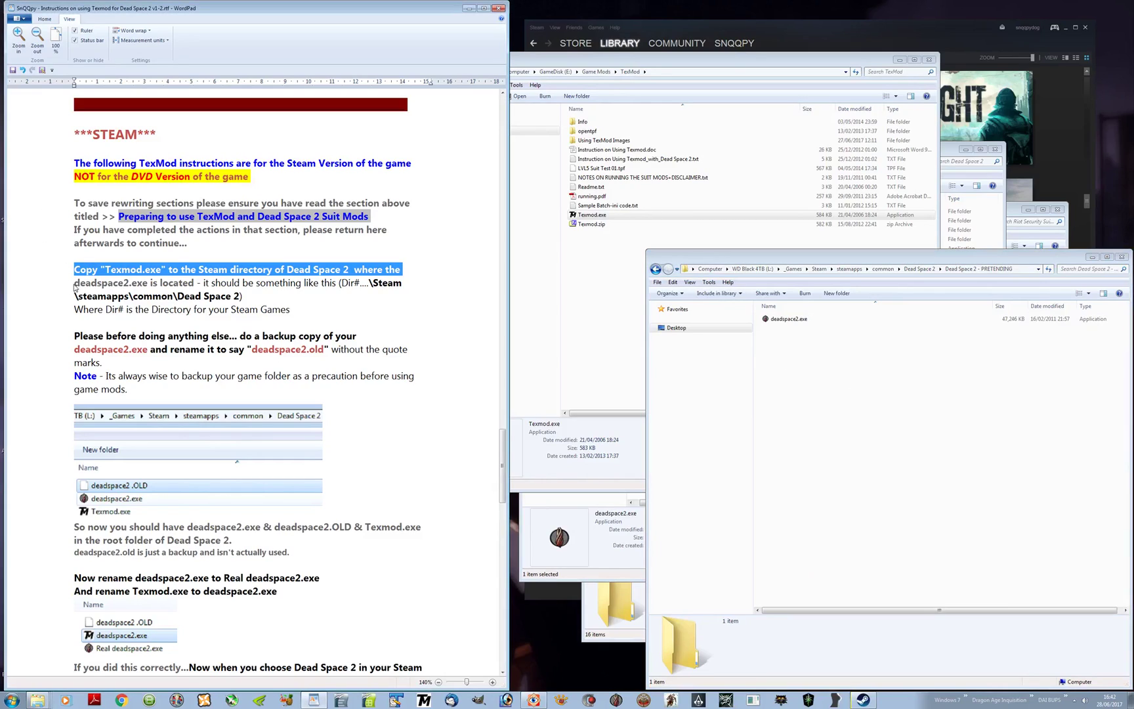
left_click_drag(75, 283, 142, 288)
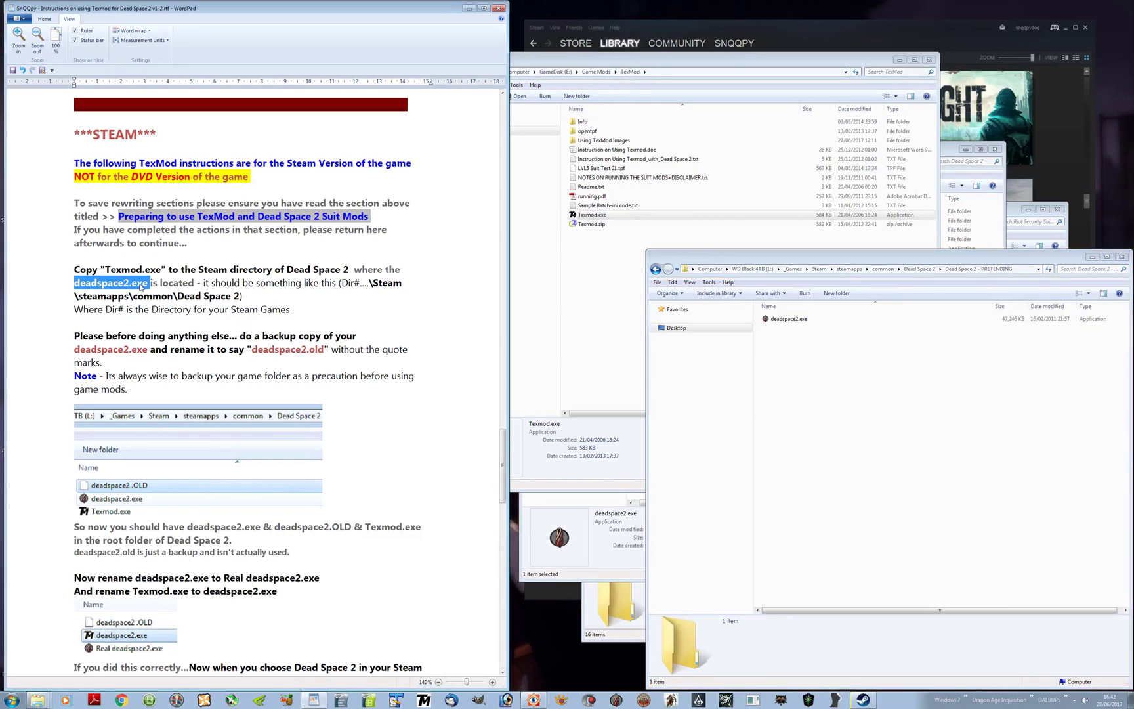
left_click(354, 312)
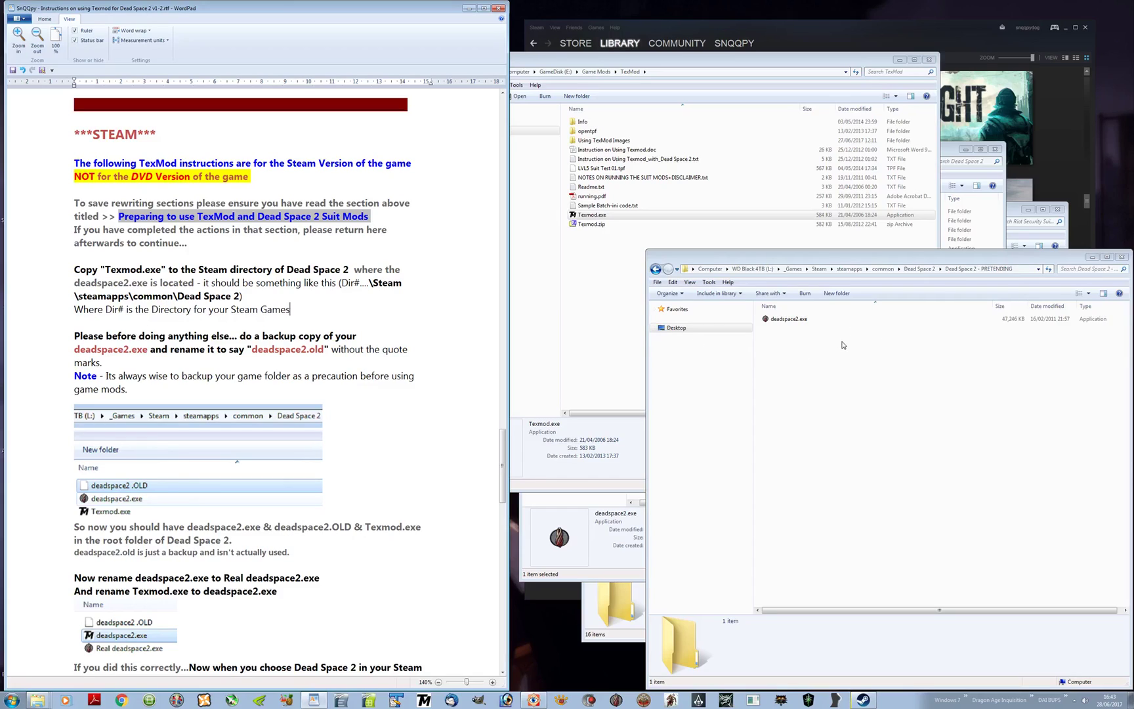
Step: Copy Texmod.exe from the TexMod folder into the Dead Space 2 - PRETENDING folder
left_click(745, 64)
left_click(594, 216)
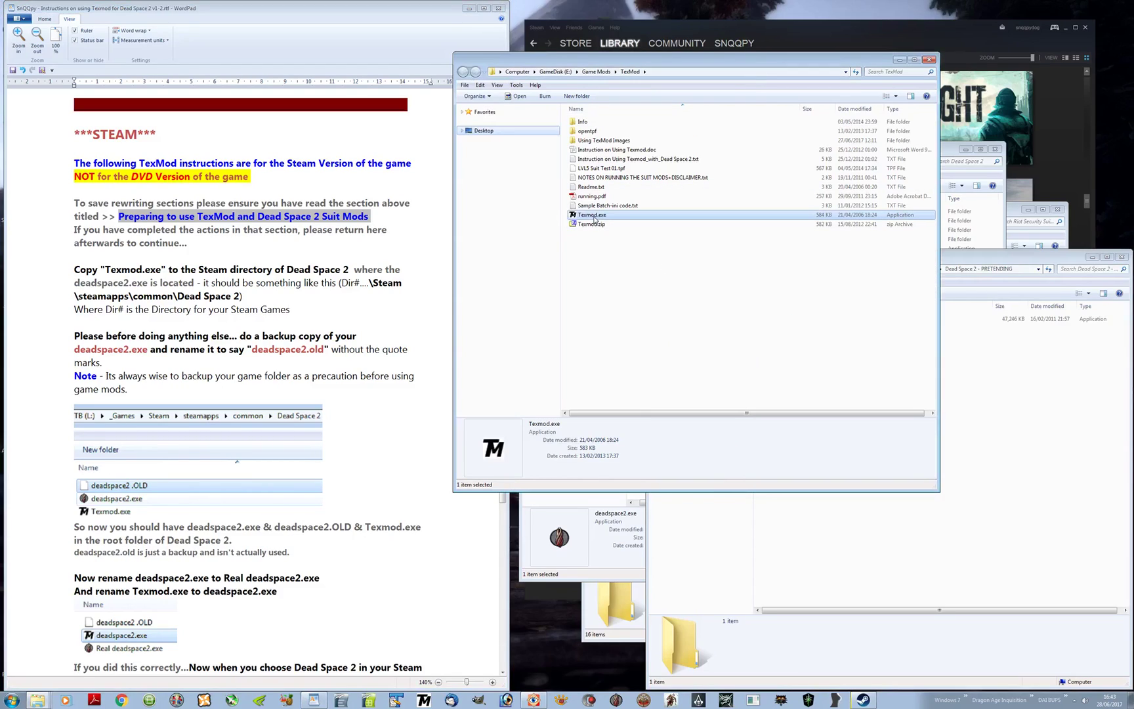
left_click_drag(595, 220, 890, 571)
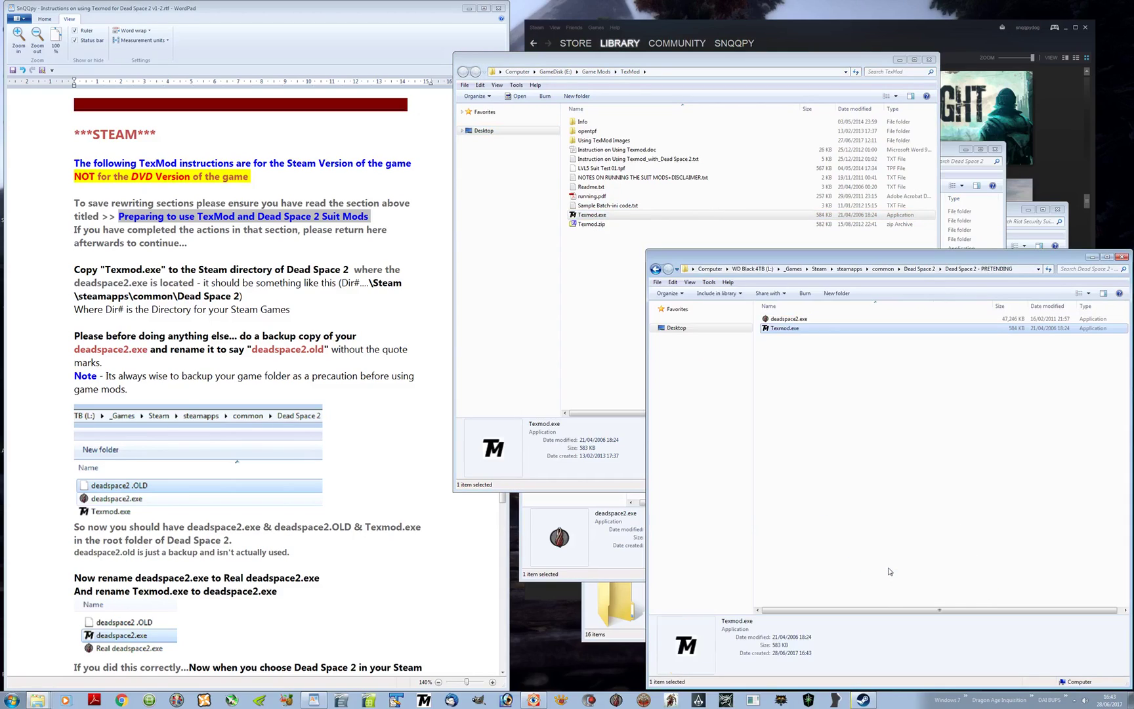
Step: Duplicate deadspace2.exe and rename the copy to deadspace2.old as a backup
left_click(72, 336)
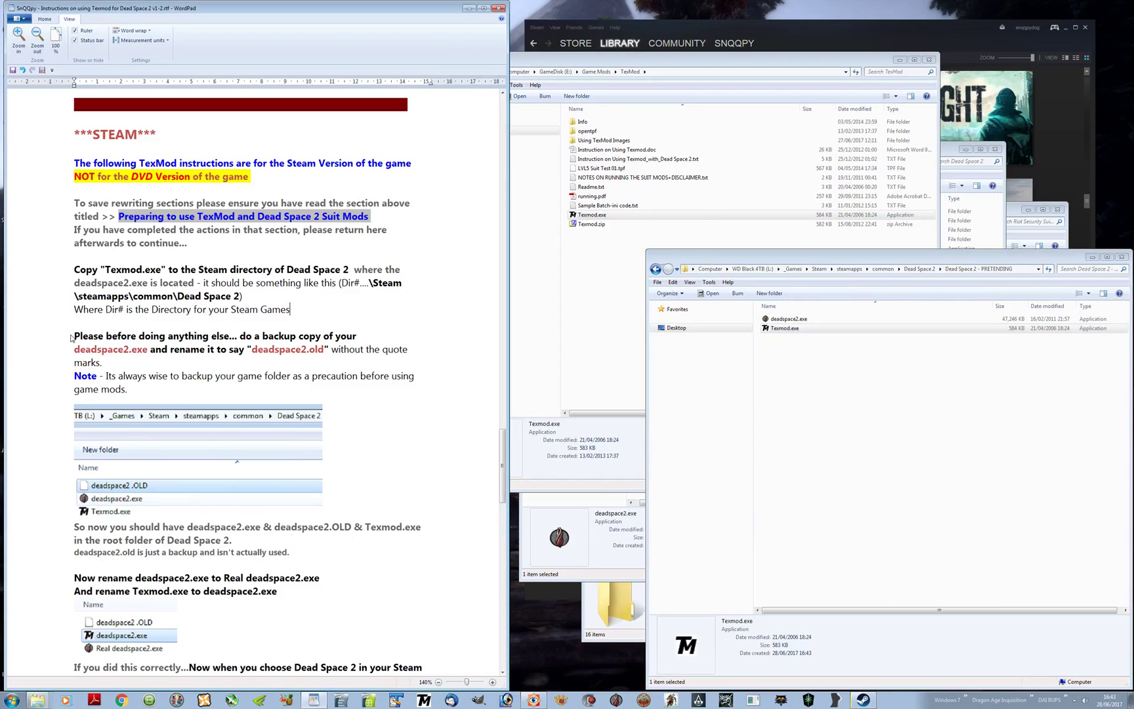
double_click(72, 336)
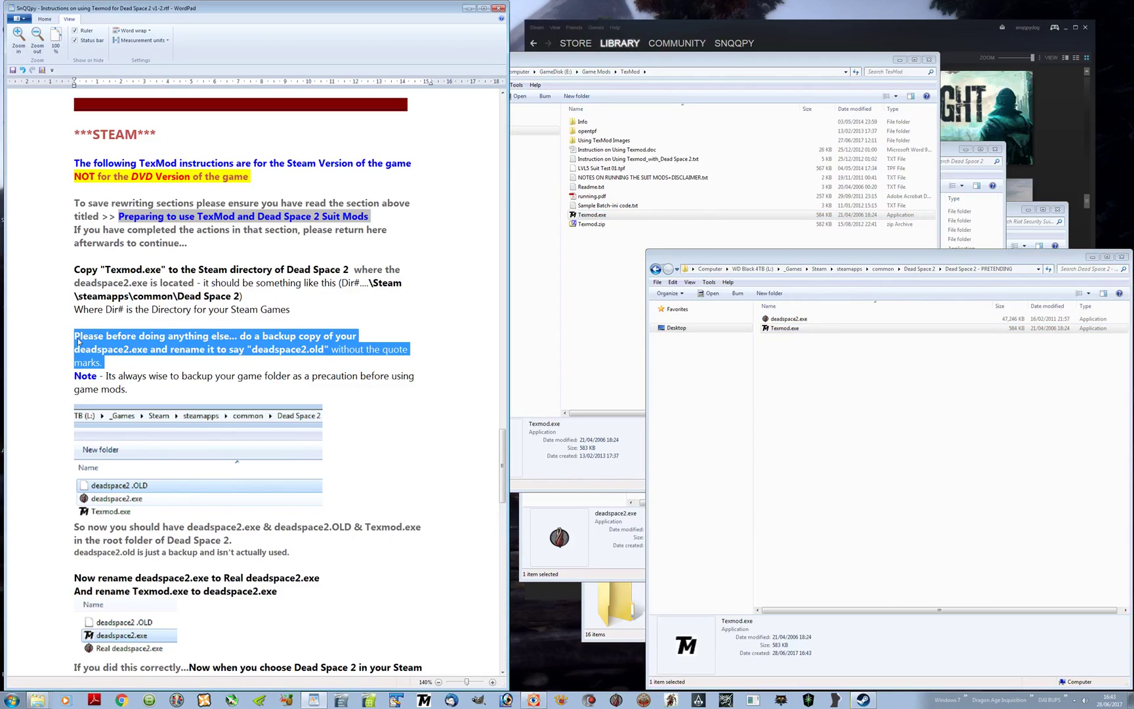
left_click(121, 368)
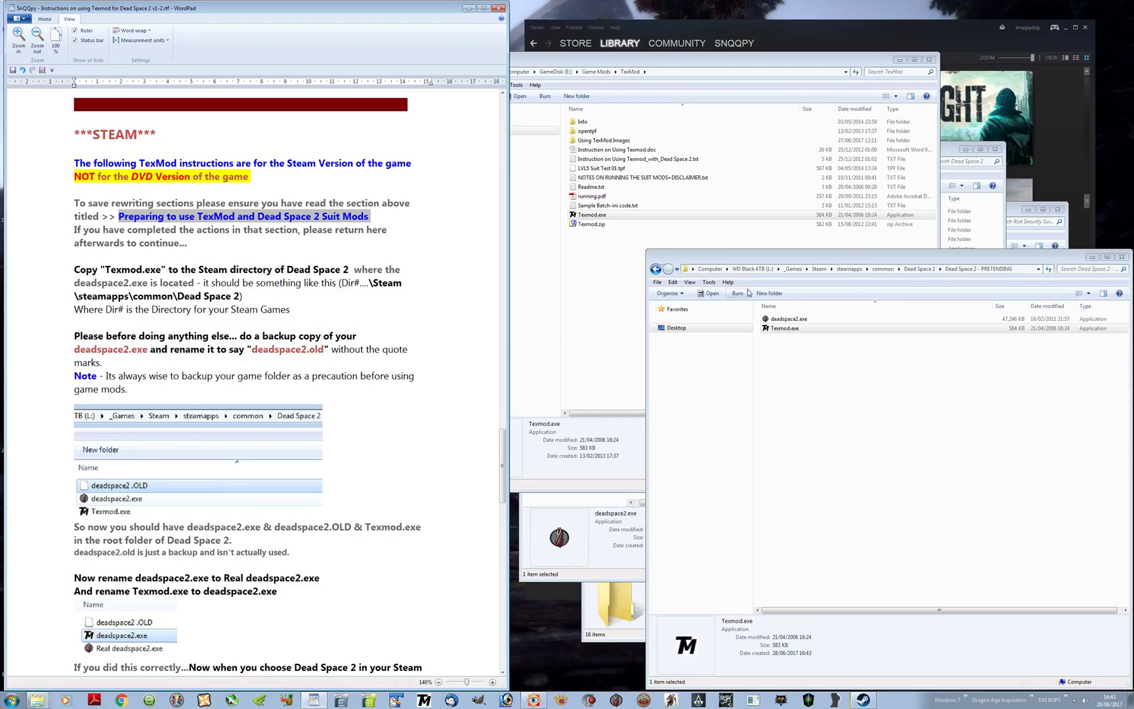
left_click(787, 320)
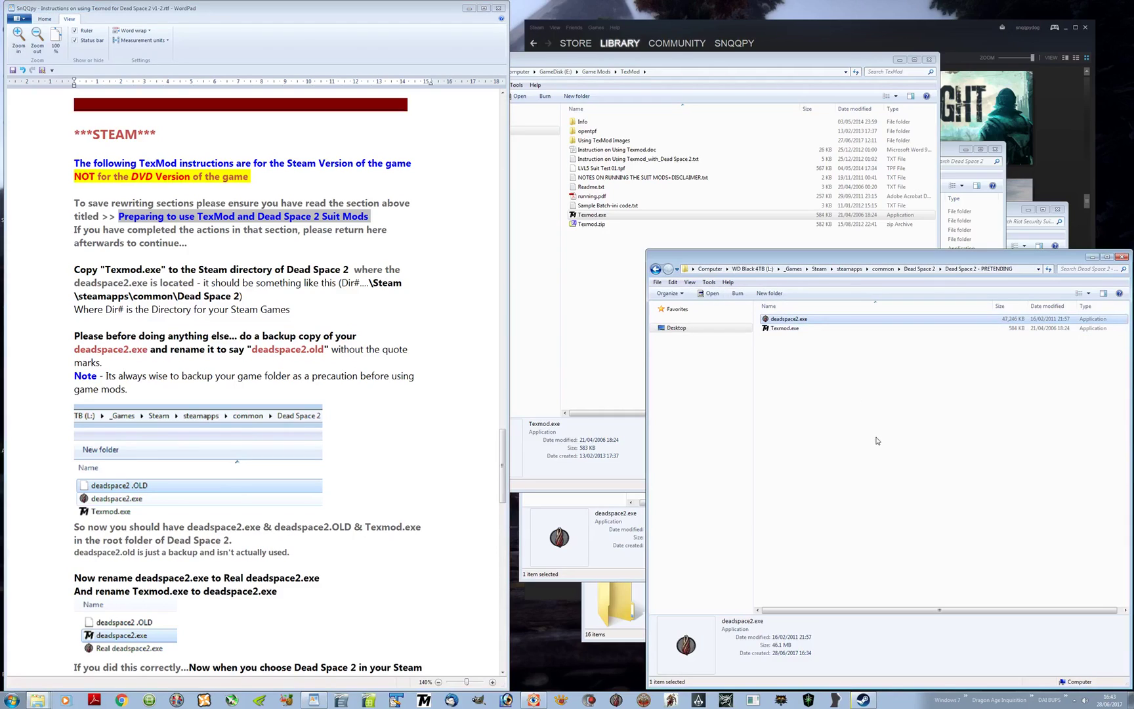
key("ctrl+c")
key("ctrl+v")
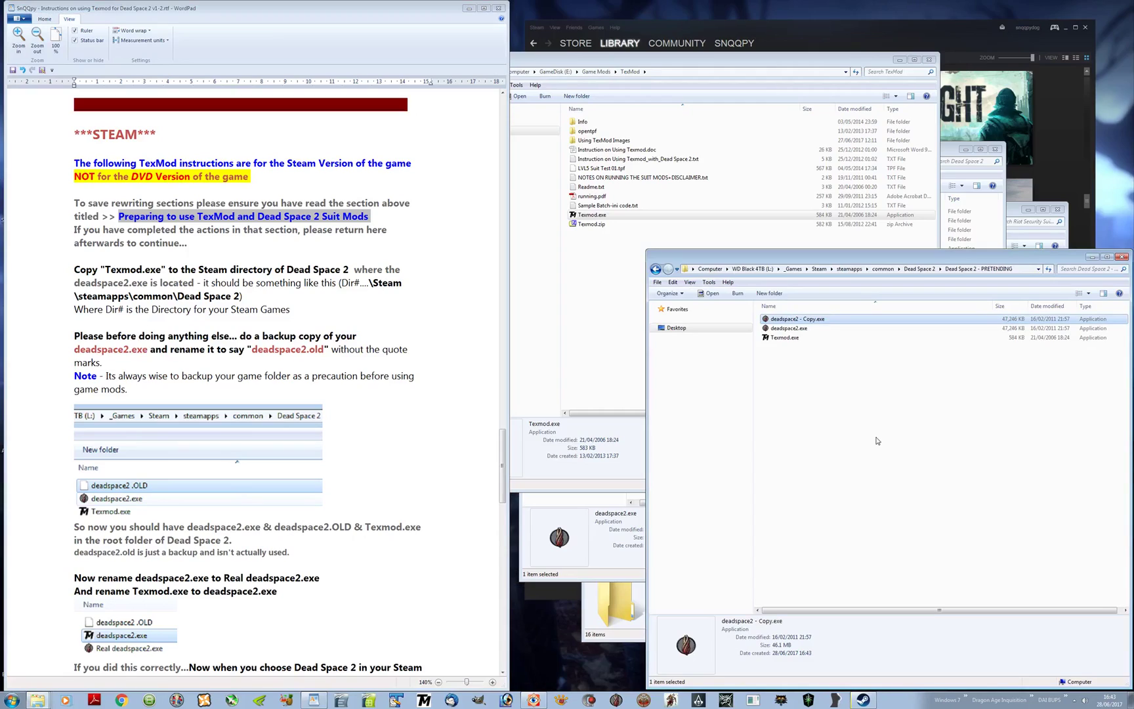
key("F2")
key("Right")
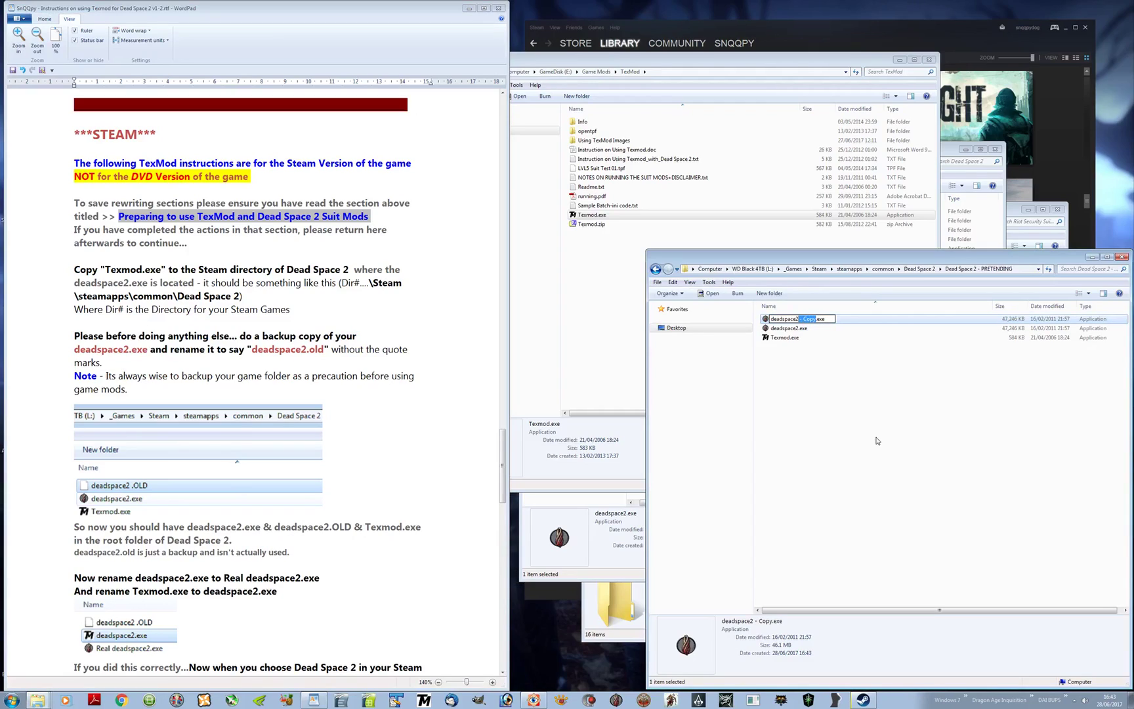
key("BackSpace")
key("BackSpace")
key("BackSpace")
key("Return")
key("Return")
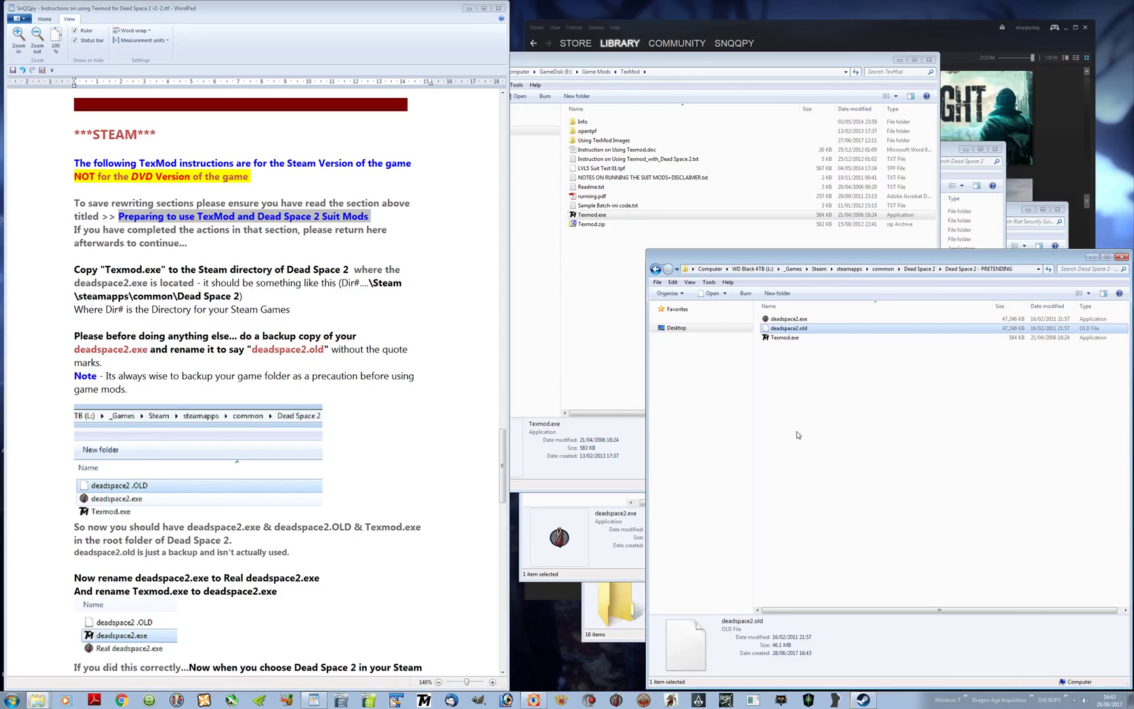
Step: Scroll the instructions, then select all three files in the game folder
left_click(174, 457)
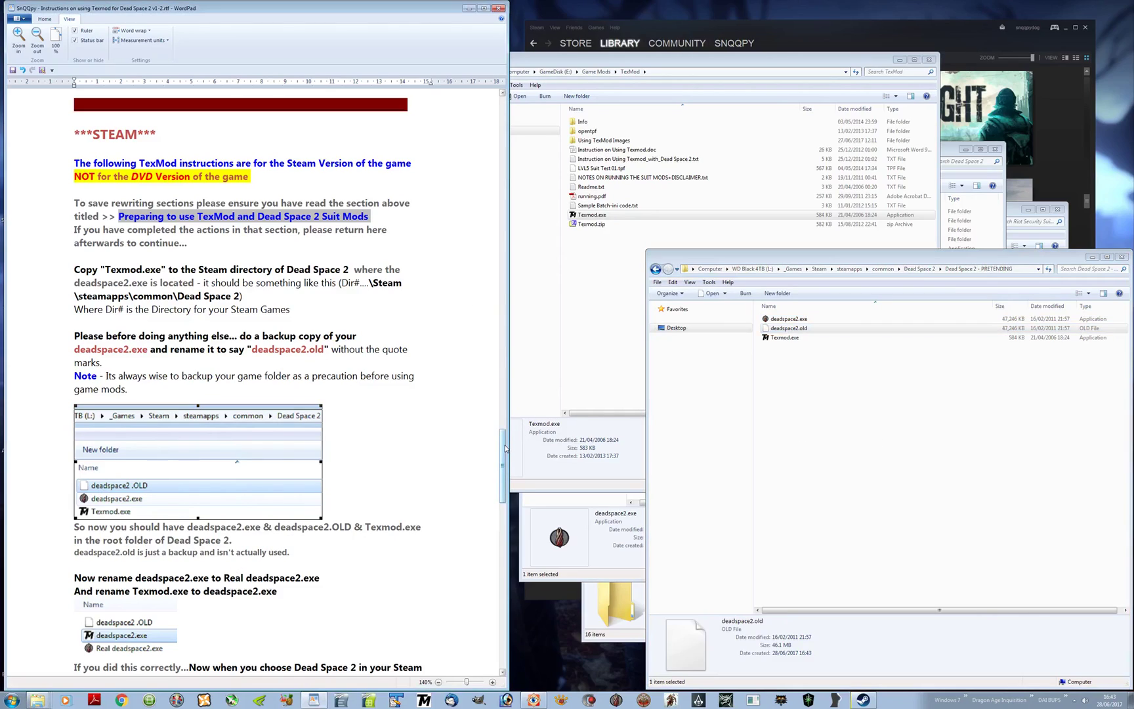
left_click_drag(506, 447, 512, 478)
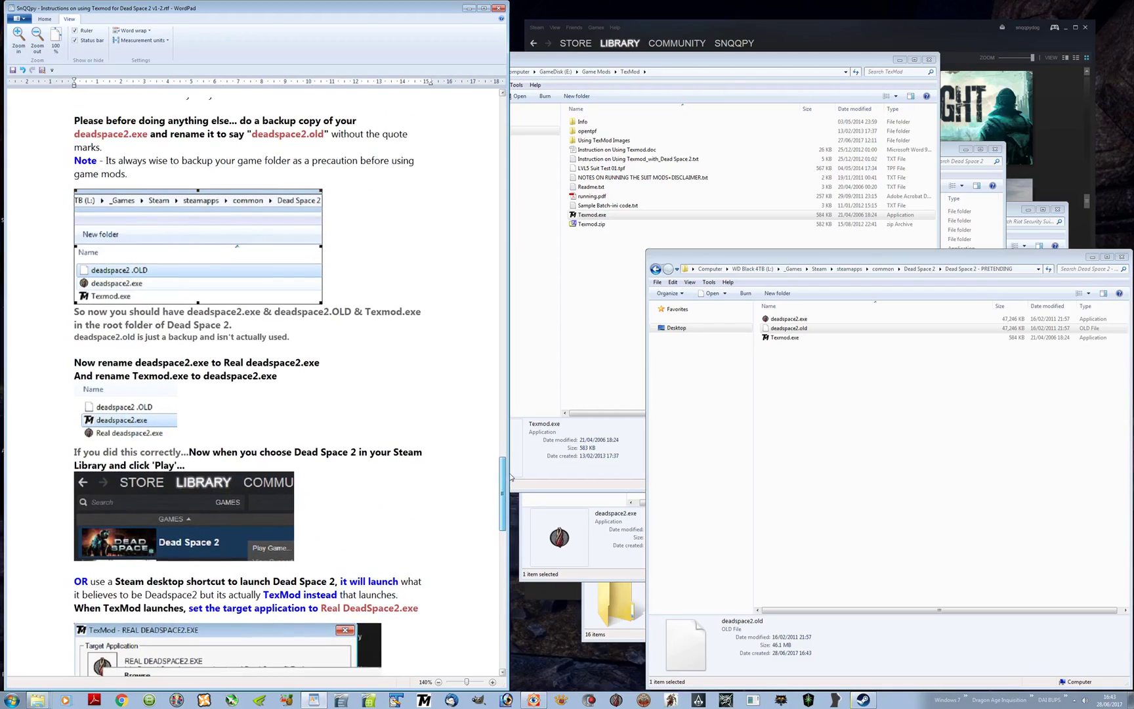
left_click(821, 361)
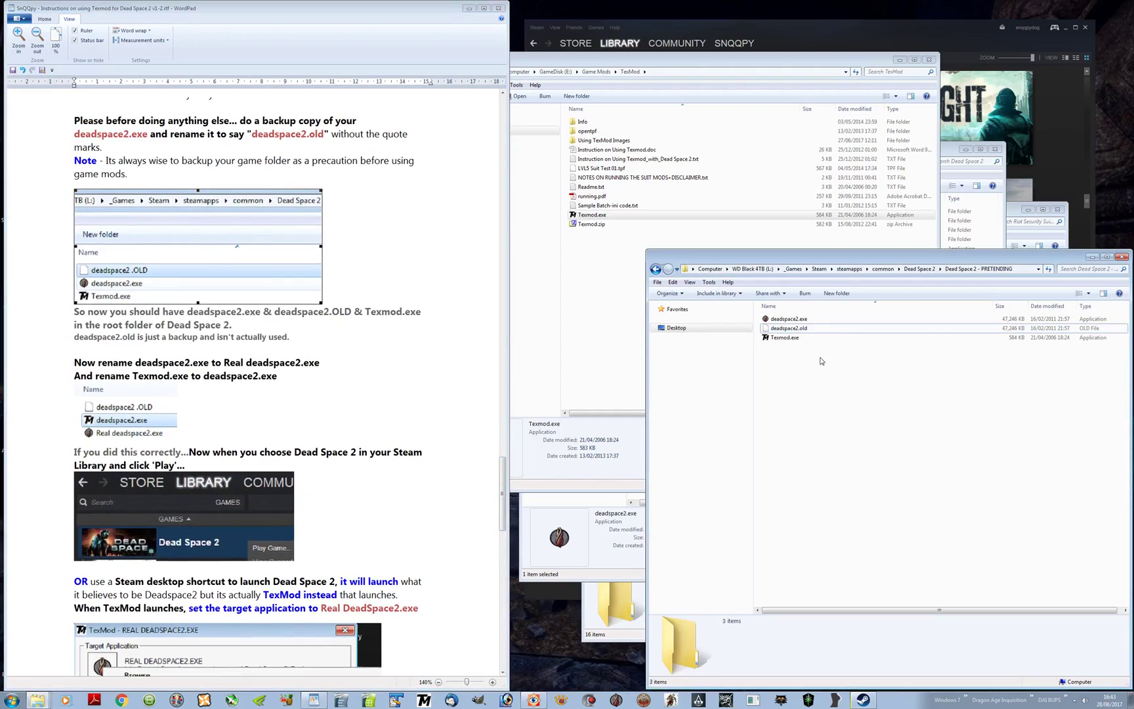
left_click_drag(820, 361, 772, 316)
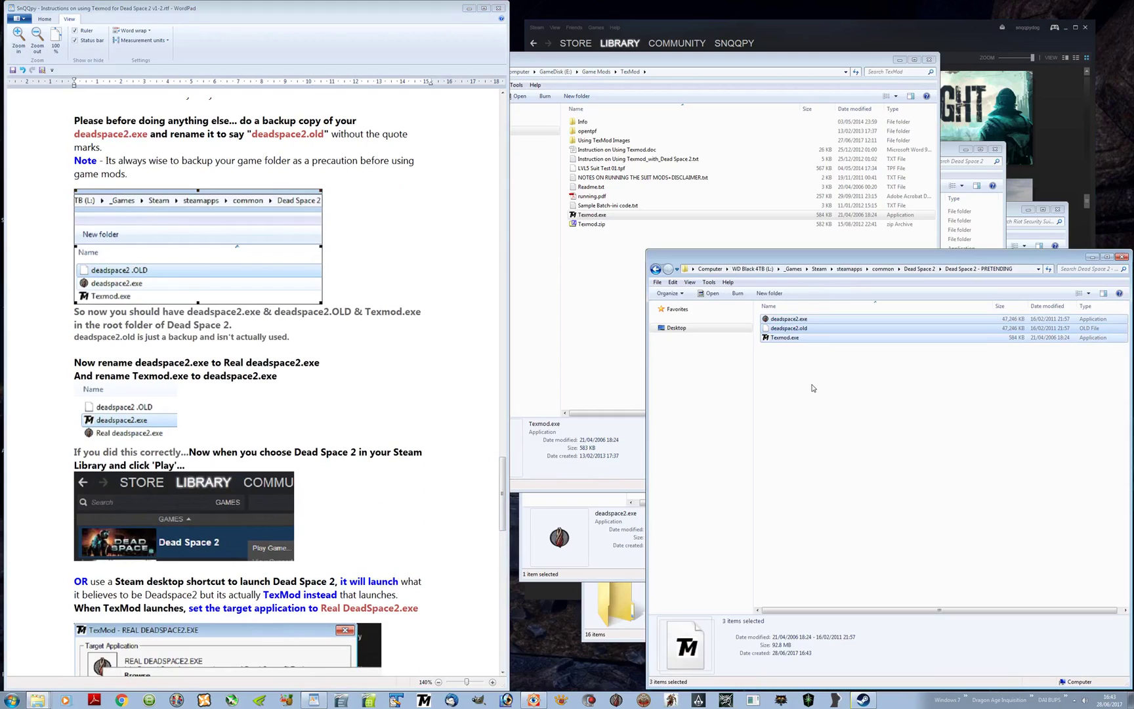